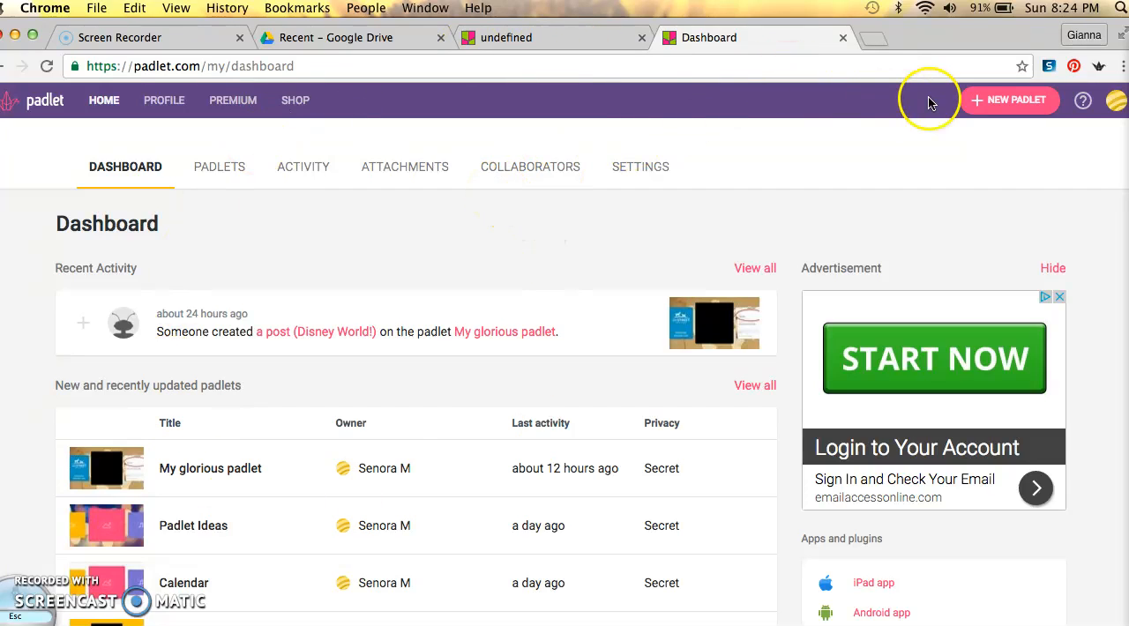
# Create a new padlet and set its title to "Example Padlet"
pyautogui.click(1005, 103)
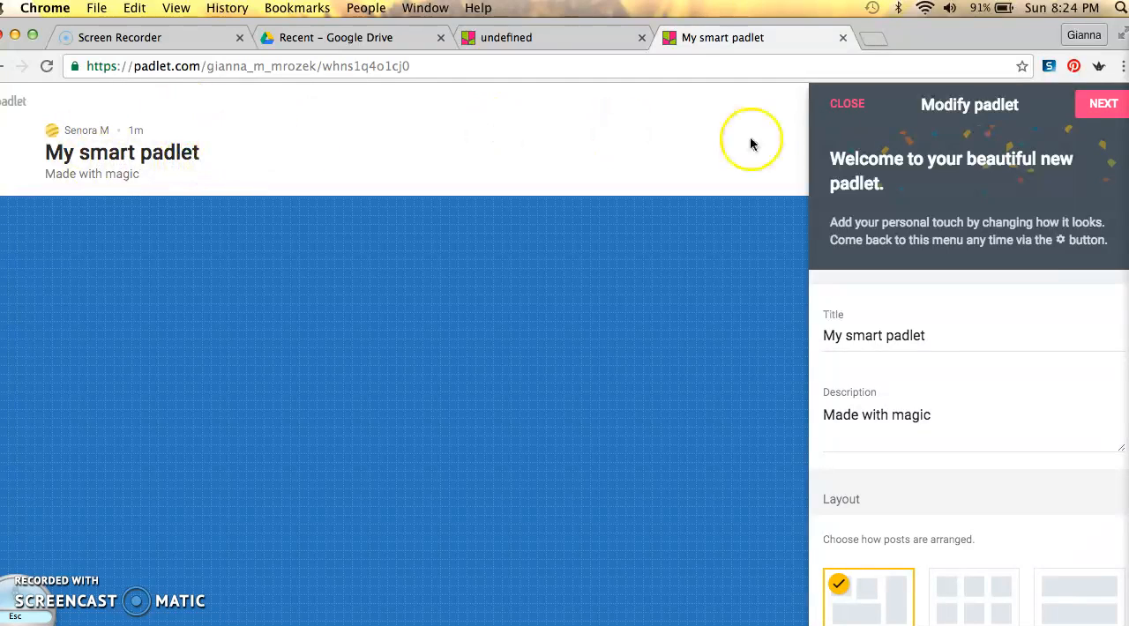
pyautogui.click(925, 336)
pyautogui.press('BackSpace')
pyautogui.press('BackSpace')
pyautogui.press('BackSpace')
pyautogui.press('BackSpace')
pyautogui.press('BackSpace')
pyautogui.press('BackSpace')
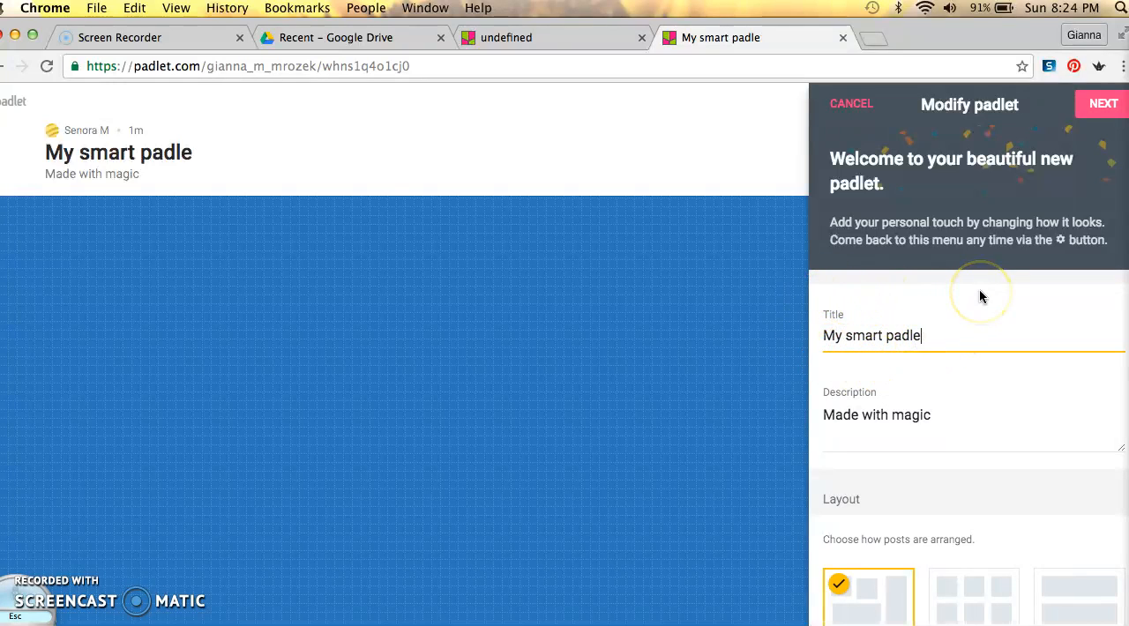
pyautogui.press('BackSpace')
pyautogui.press('BackSpace')
pyautogui.press('BackSpace')
pyautogui.press('BackSpace')
pyautogui.press('BackSpace')
pyautogui.press('BackSpace')
pyautogui.press('BackSpace')
pyautogui.press('BackSpace')
pyautogui.press('BackSpace')
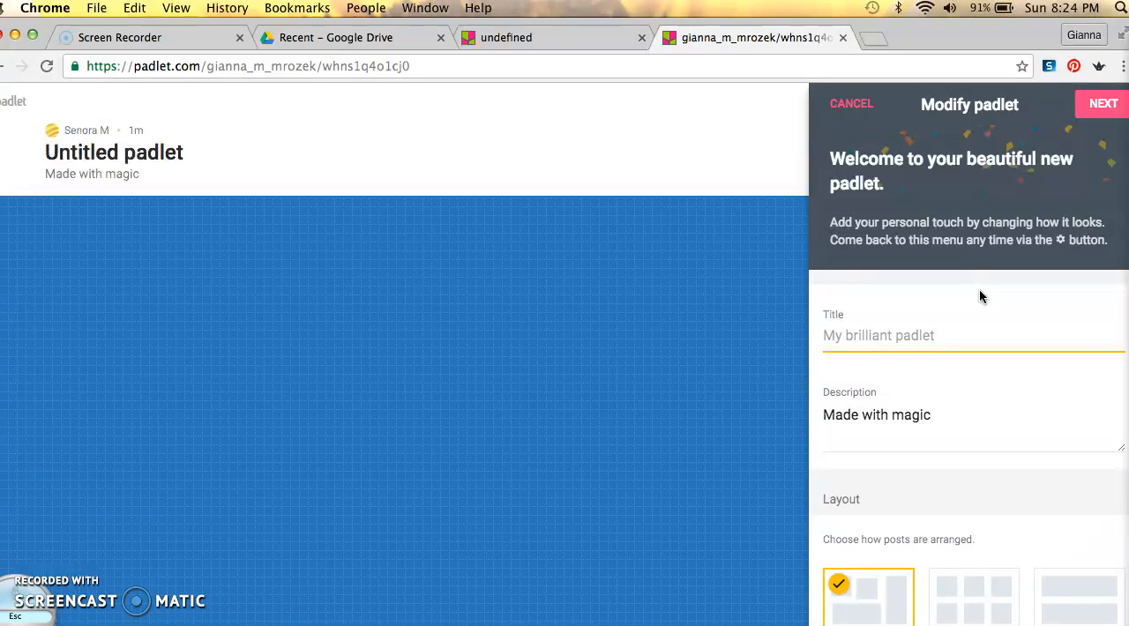
pyautogui.write('Example Padlet')
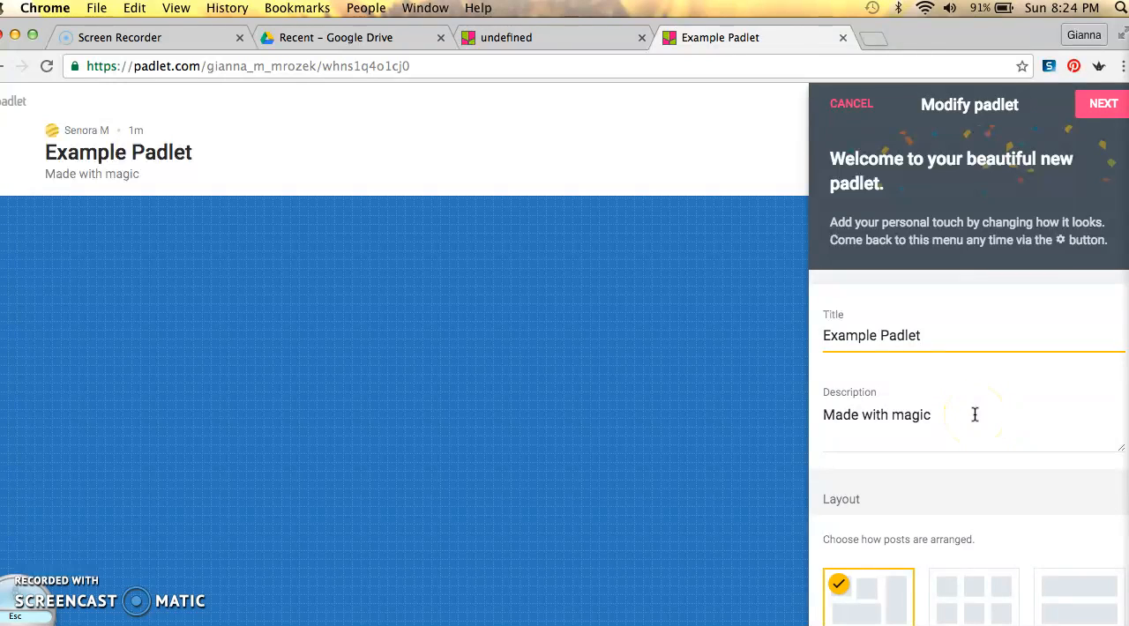
# Open the full wallpaper gallery for the padlet and browse its choices
pyautogui.scroll(-3, 975, 415)
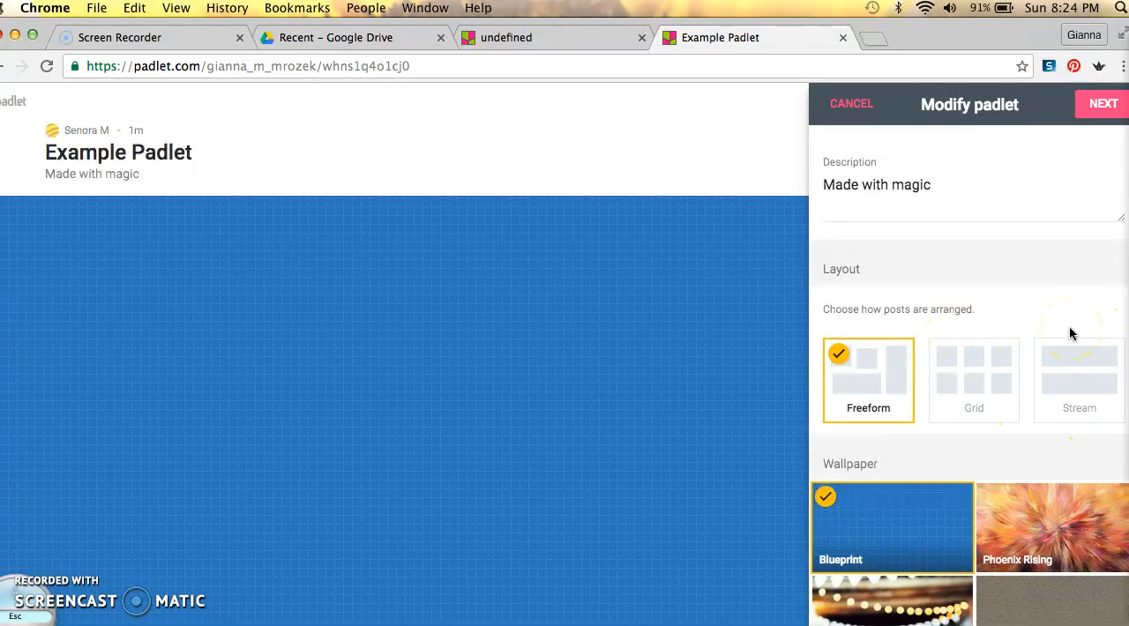
pyautogui.scroll(-3, 1070, 332)
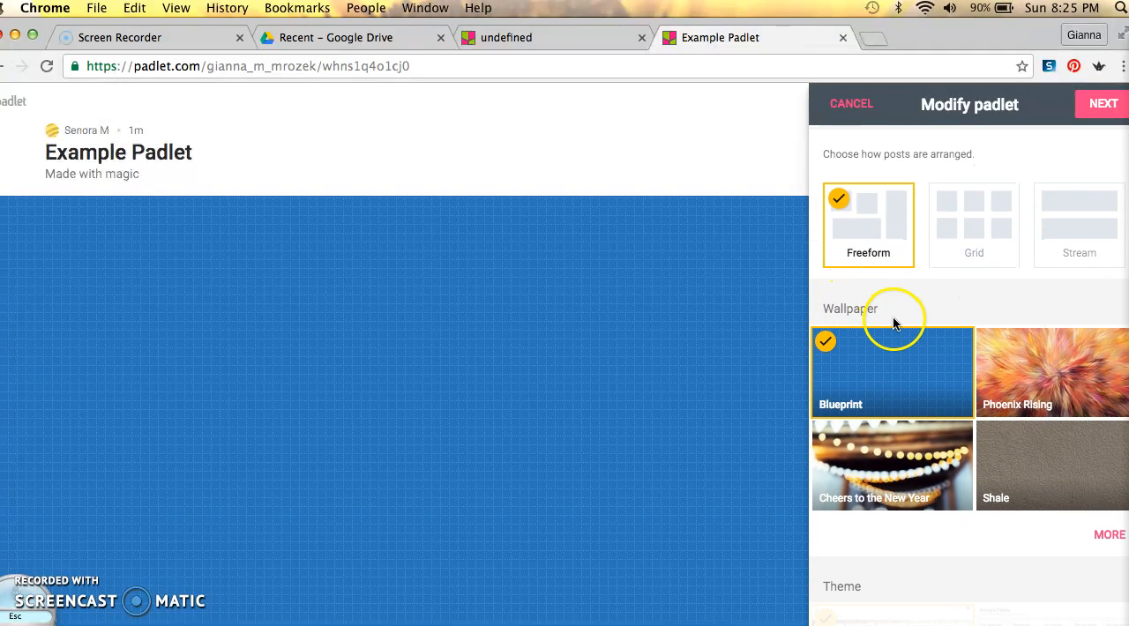
pyautogui.click(1103, 535)
pyautogui.click(1040, 372)
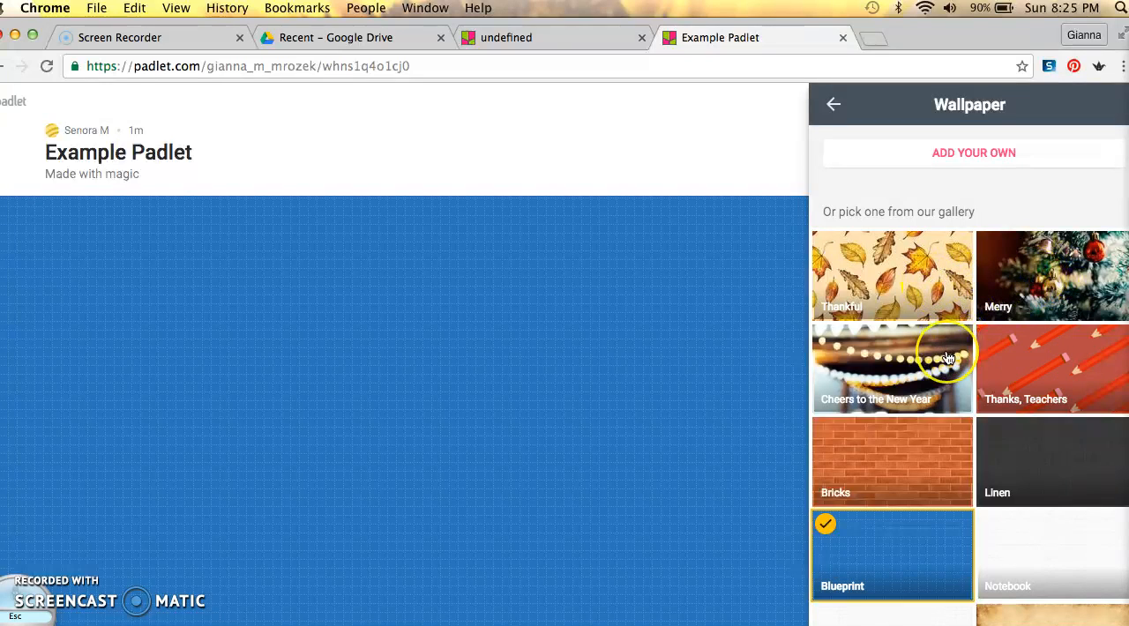
pyautogui.scroll(-5, 940, 357)
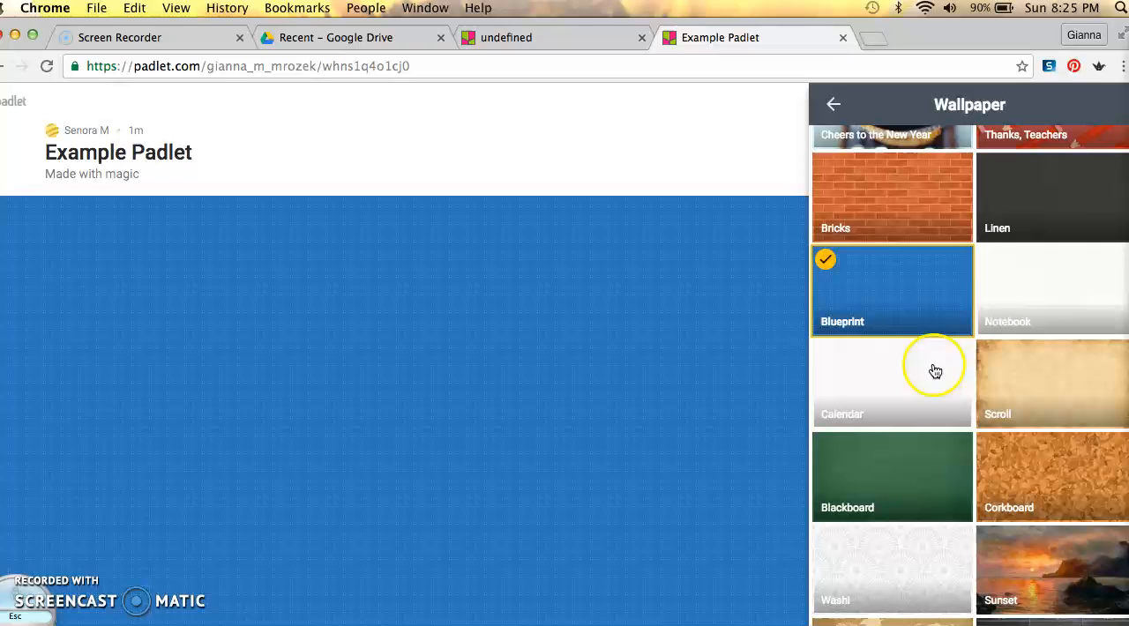
# Try the Notebook, Calendar, Map and My Tasks wallpapers on the padlet
pyautogui.click(1019, 282)
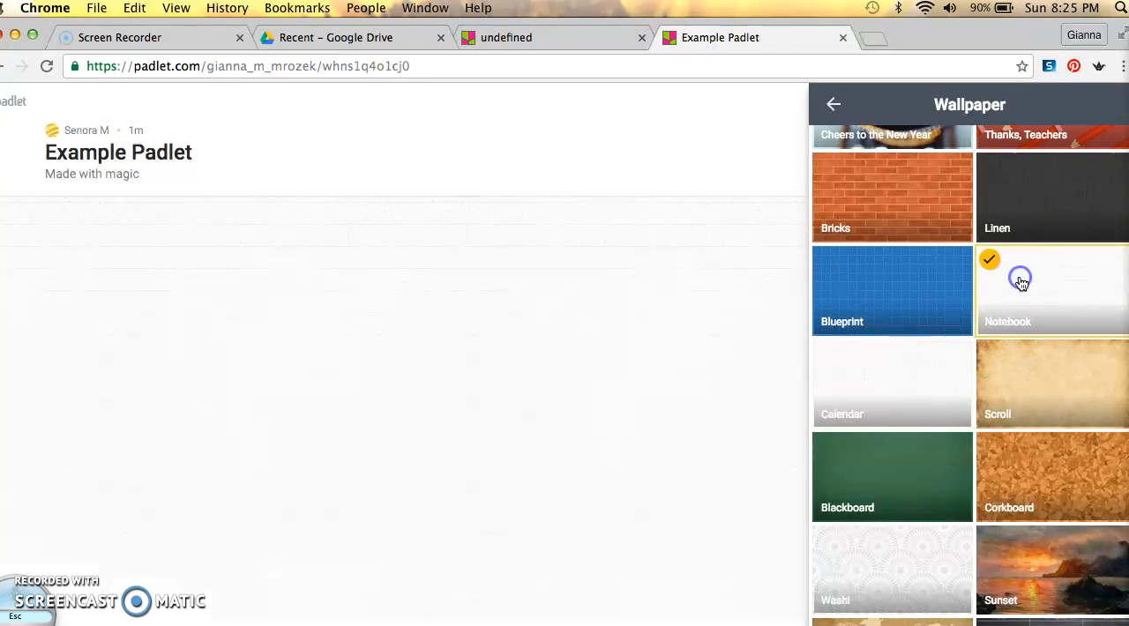
pyautogui.click(889, 374)
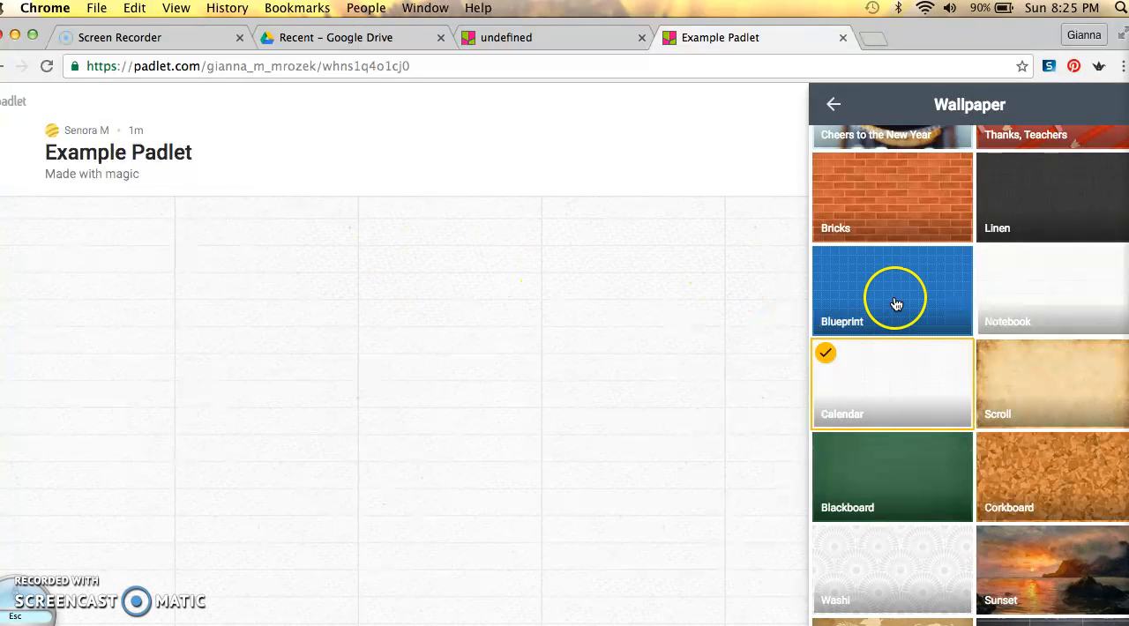
pyautogui.scroll(-3, 1000, 408)
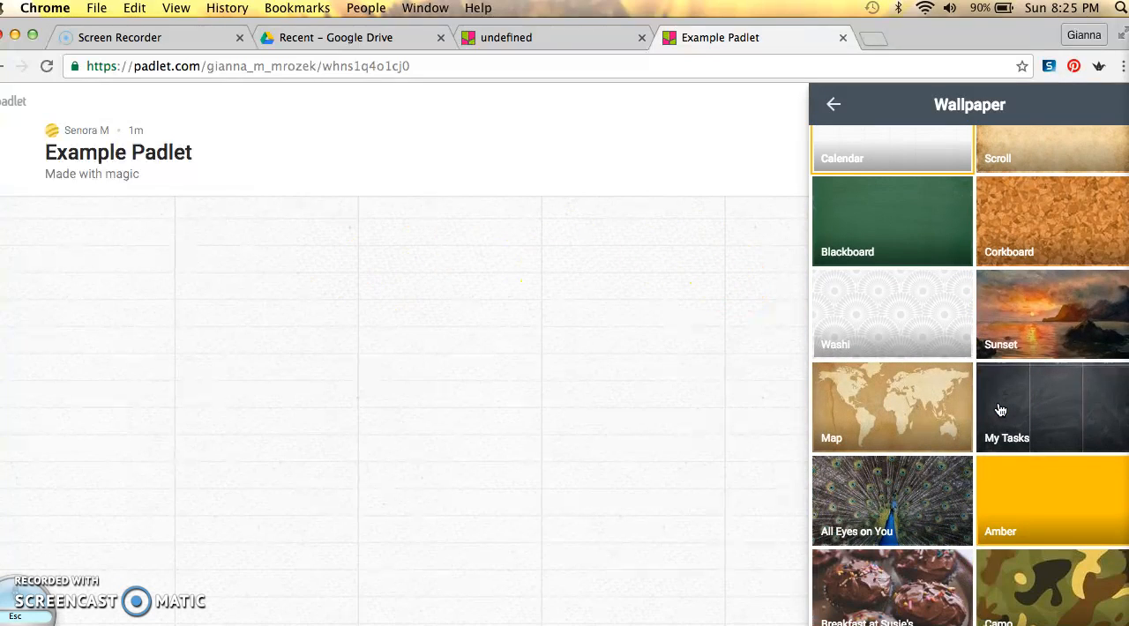
pyautogui.click(883, 411)
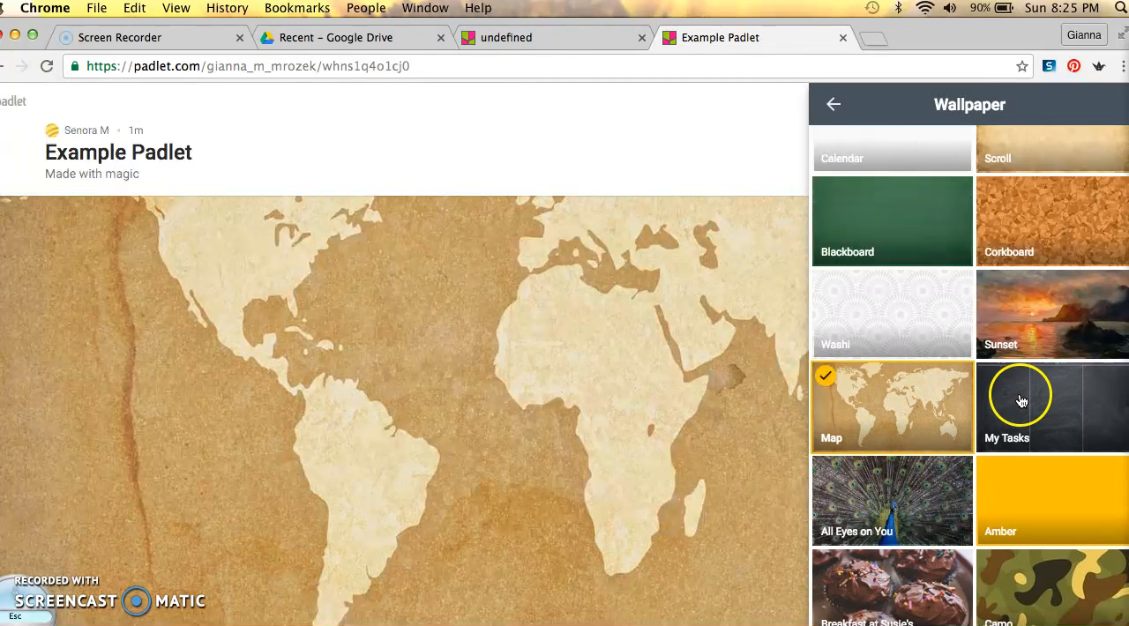
pyautogui.click(1054, 403)
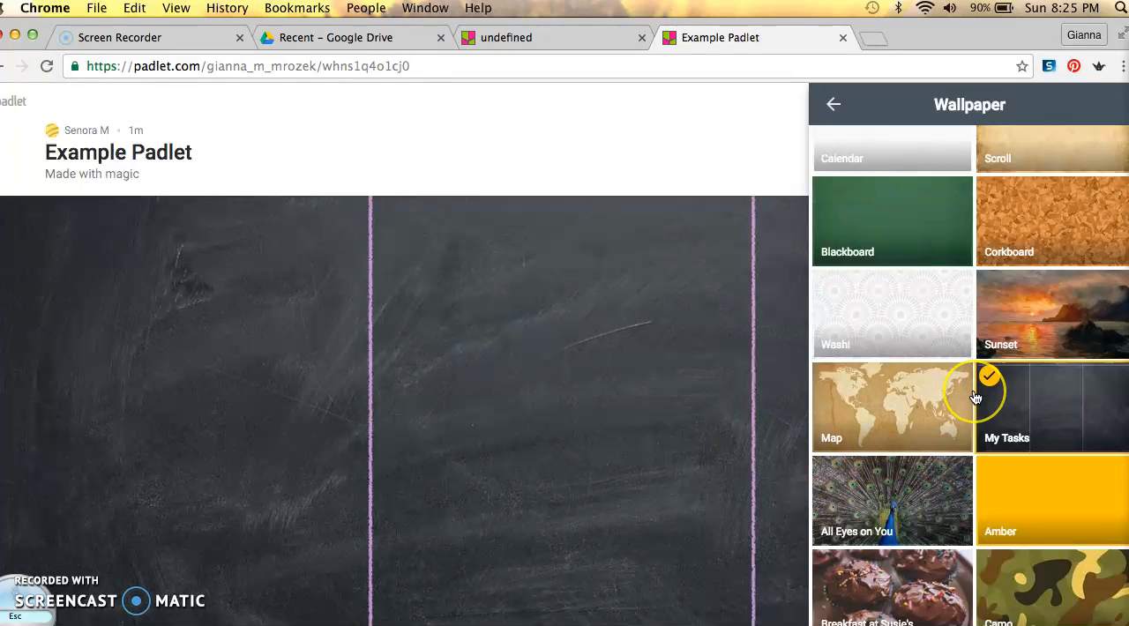
# Set the padlet's wallpaper to Breakfast at Susie's and return to the padlet settings
pyautogui.scroll(-5, 976, 398)
pyautogui.click(887, 368)
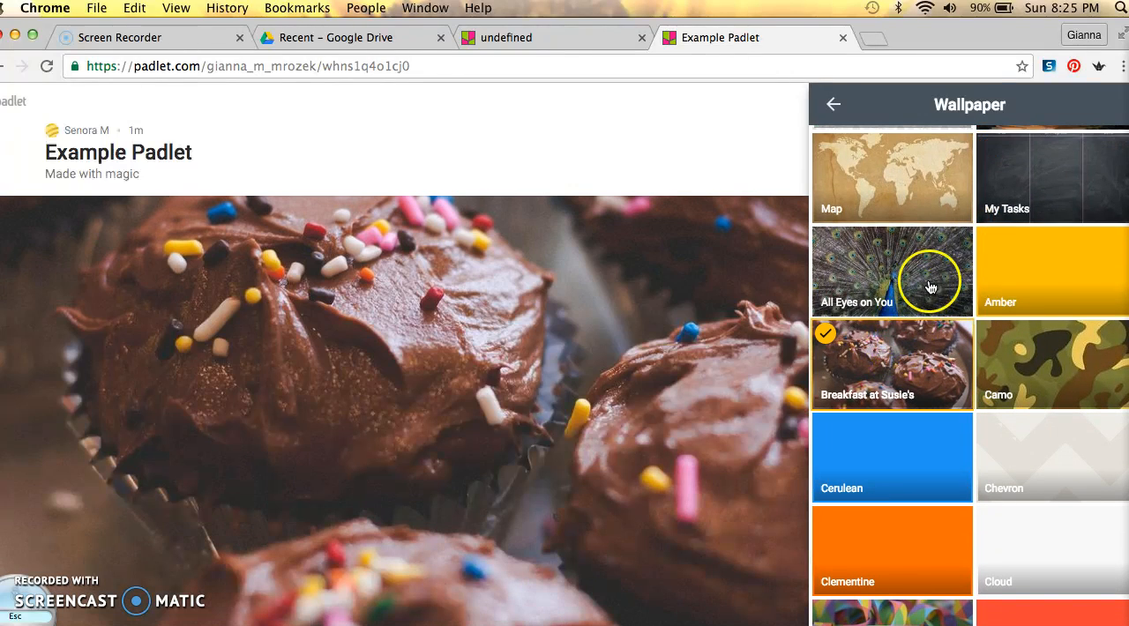
pyautogui.click(833, 104)
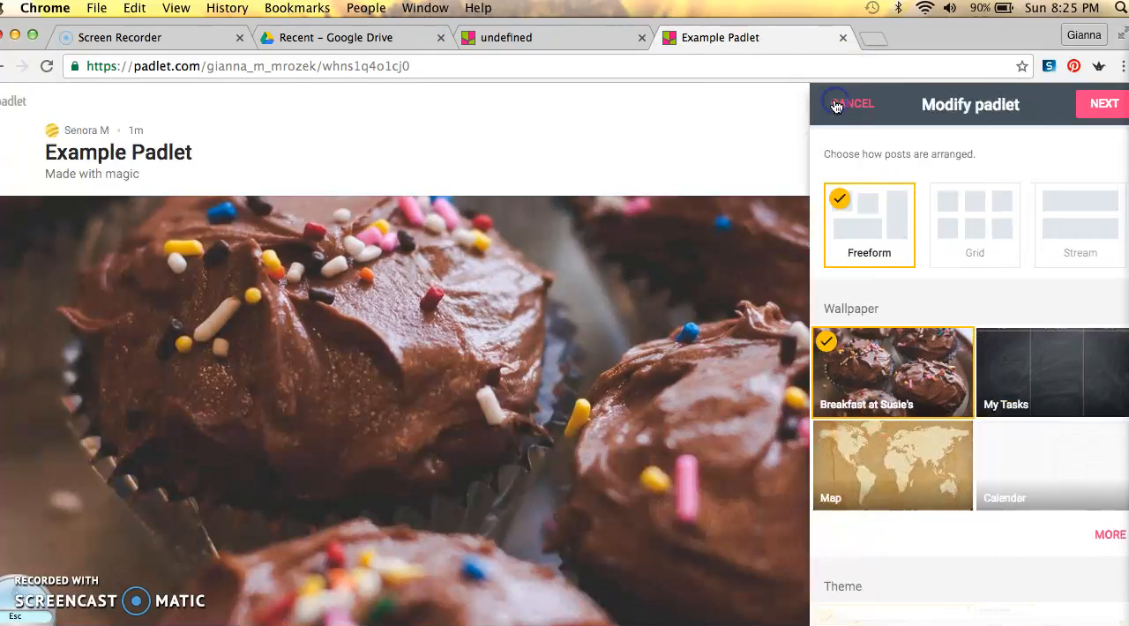
# Keep the default people and privacy settings and finish the padlet setup to start posting
pyautogui.click(1102, 104)
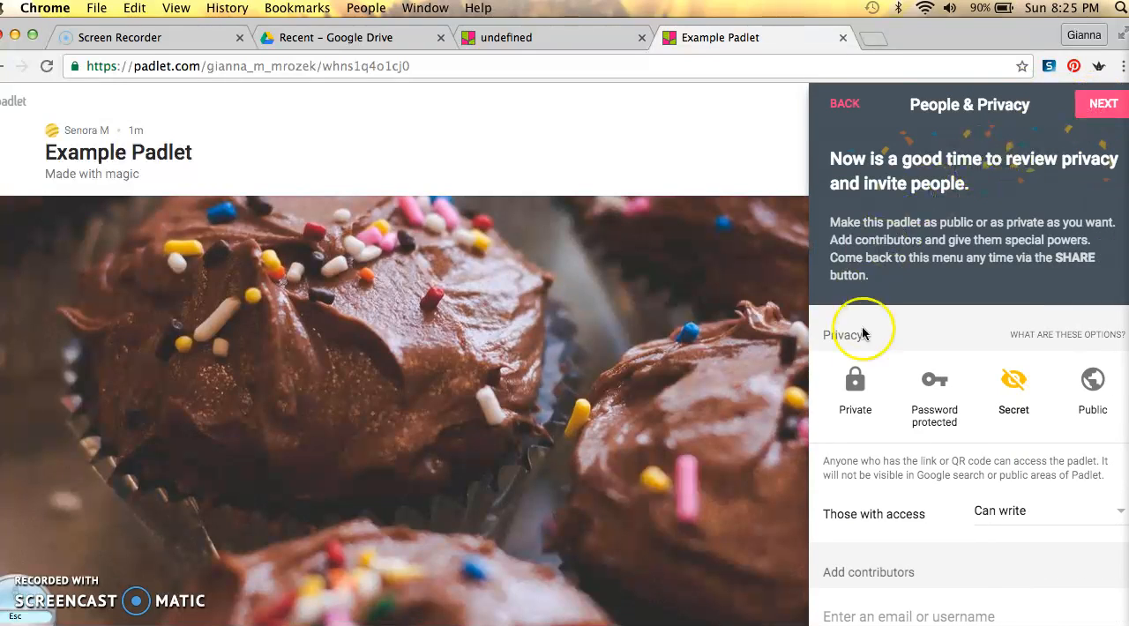
pyautogui.click(1104, 107)
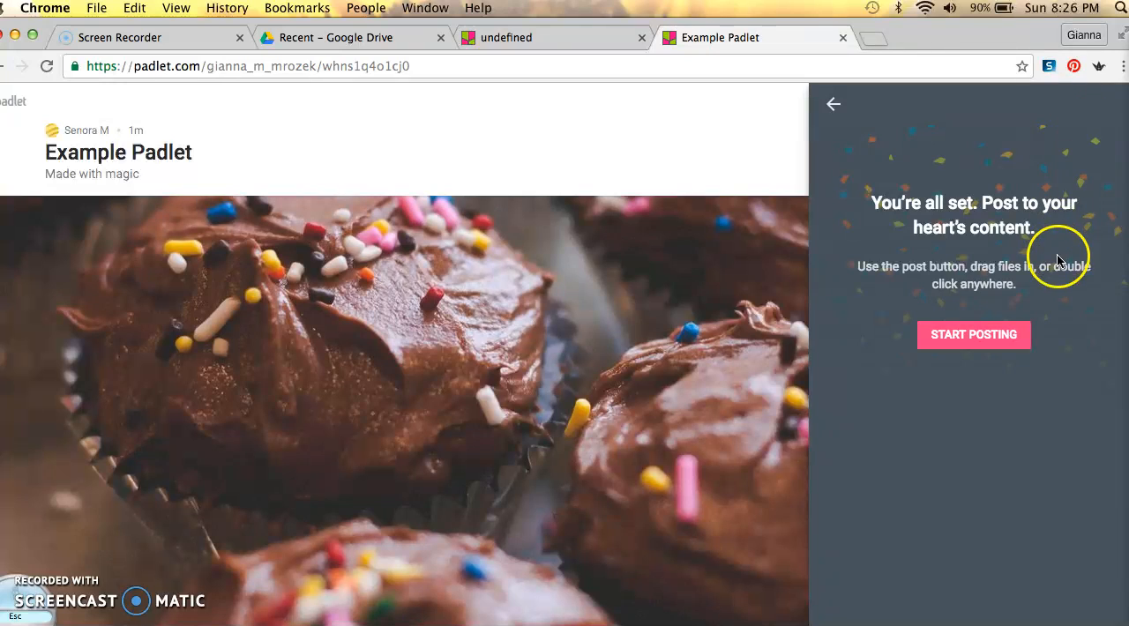
pyautogui.click(970, 335)
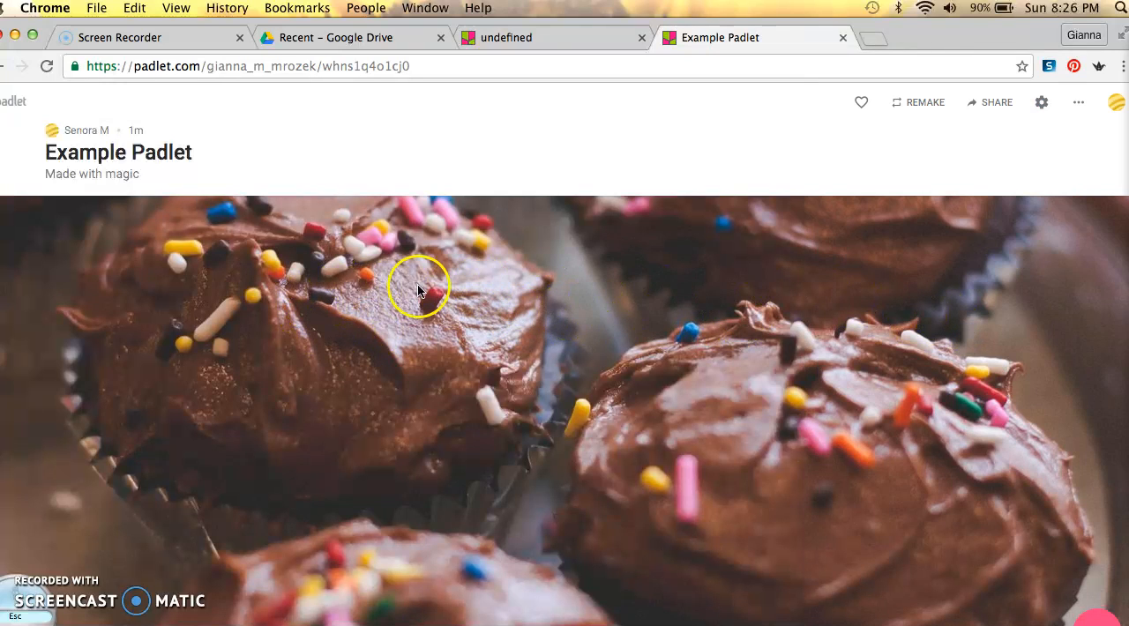
# Add a post near the wallpaper's upper left, titled with the teacher's name, reading "What questions do you have about the seasons?"
pyautogui.doubleClick(195, 217)
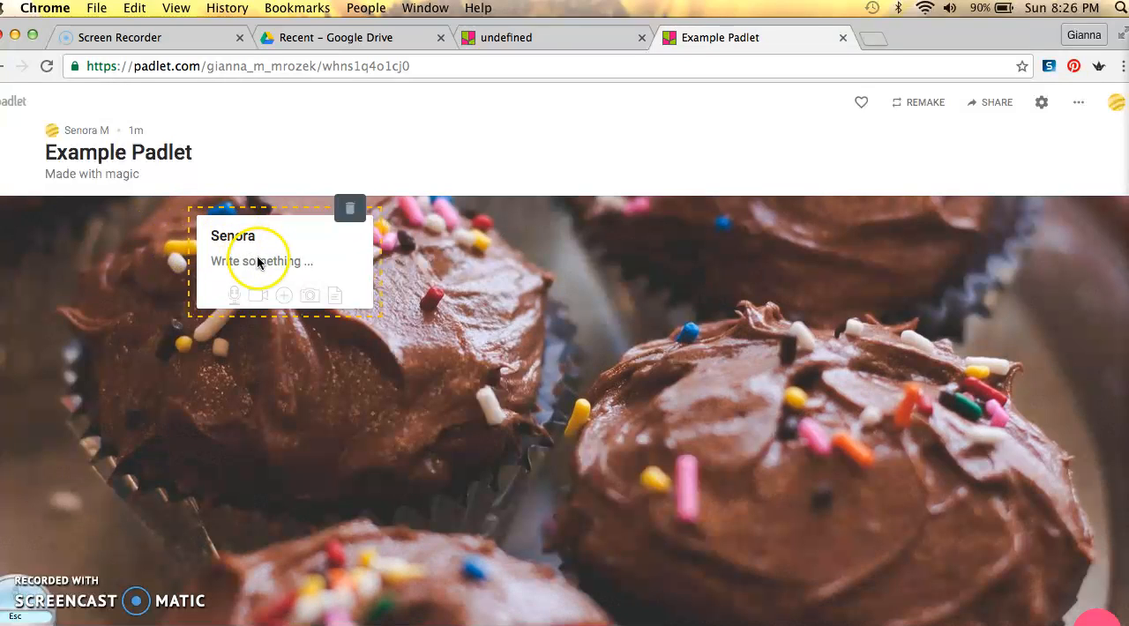
pyautogui.click(296, 263)
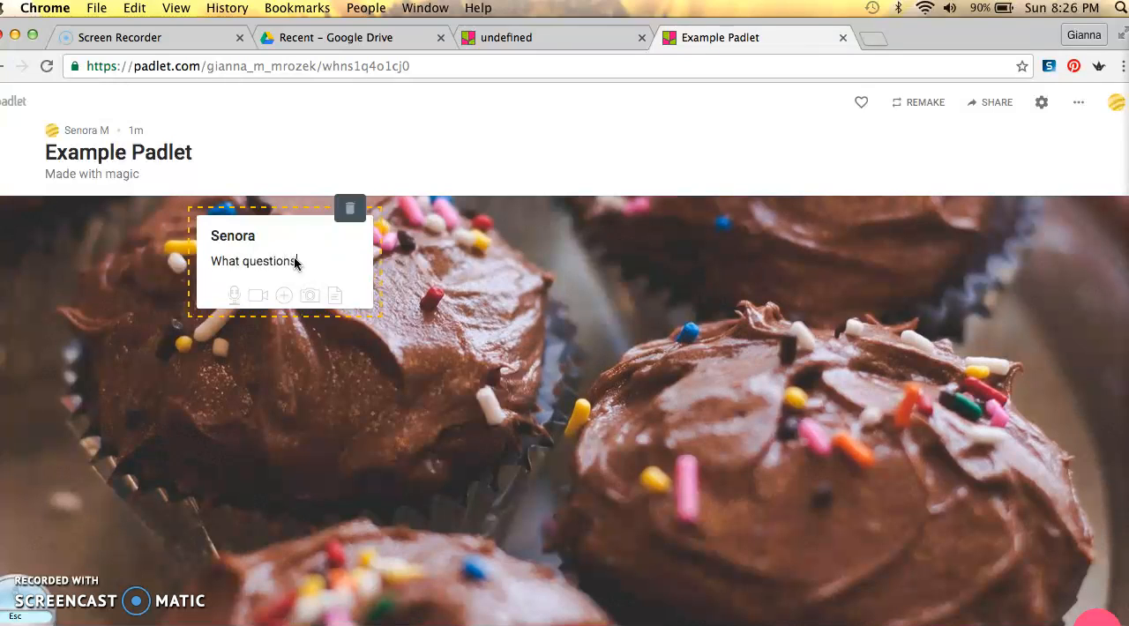
pyautogui.write('What questions do you hav a')
pyautogui.write('obu')
pyautogui.press('BackSpace')
pyautogui.press('BackSpace')
pyautogui.press('BackSpace')
pyautogui.press('BackSpace')
pyautogui.press('BackSpace')
pyautogui.write('e sea')
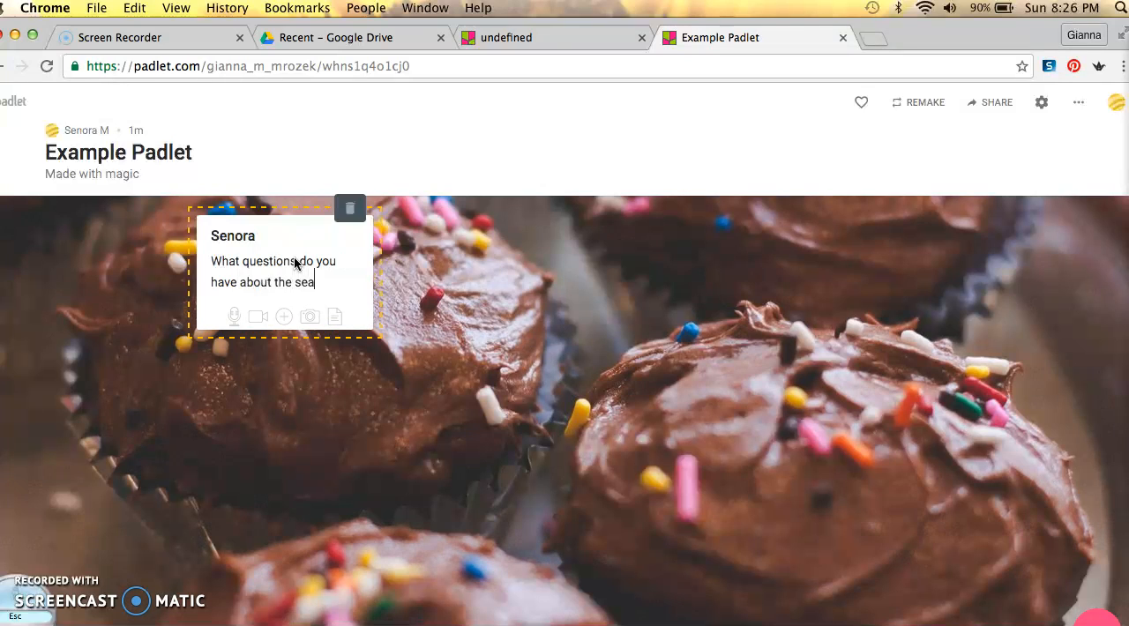
pyautogui.click(411, 291)
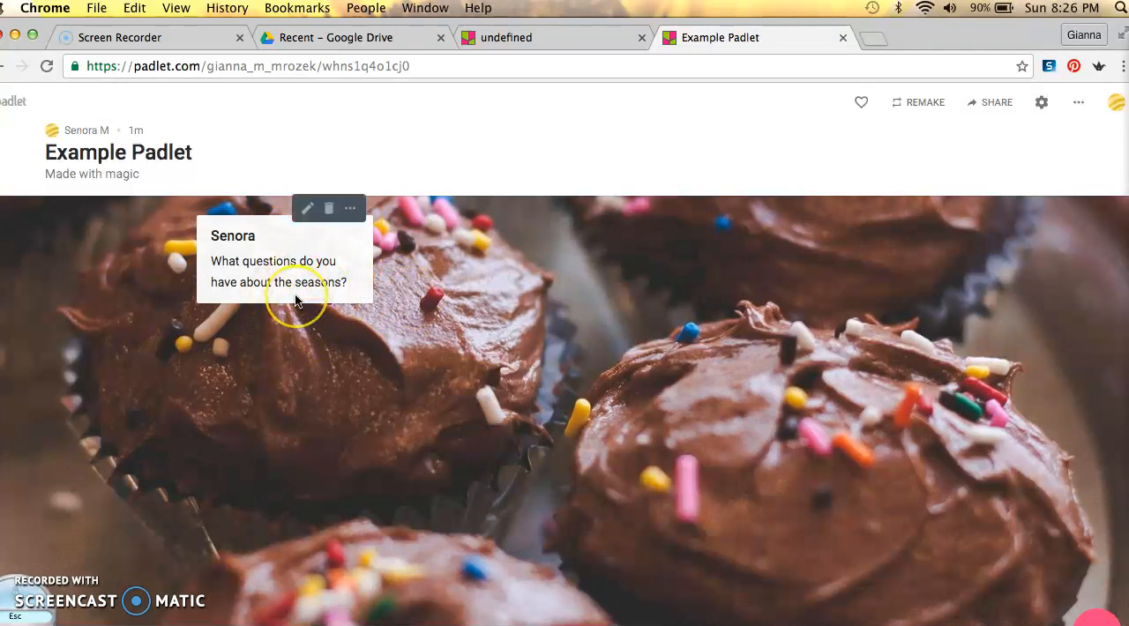
# Add a second post below the first, titled with a student's name, reading "Why do leave change color in Fall?"
pyautogui.doubleClick(255, 386)
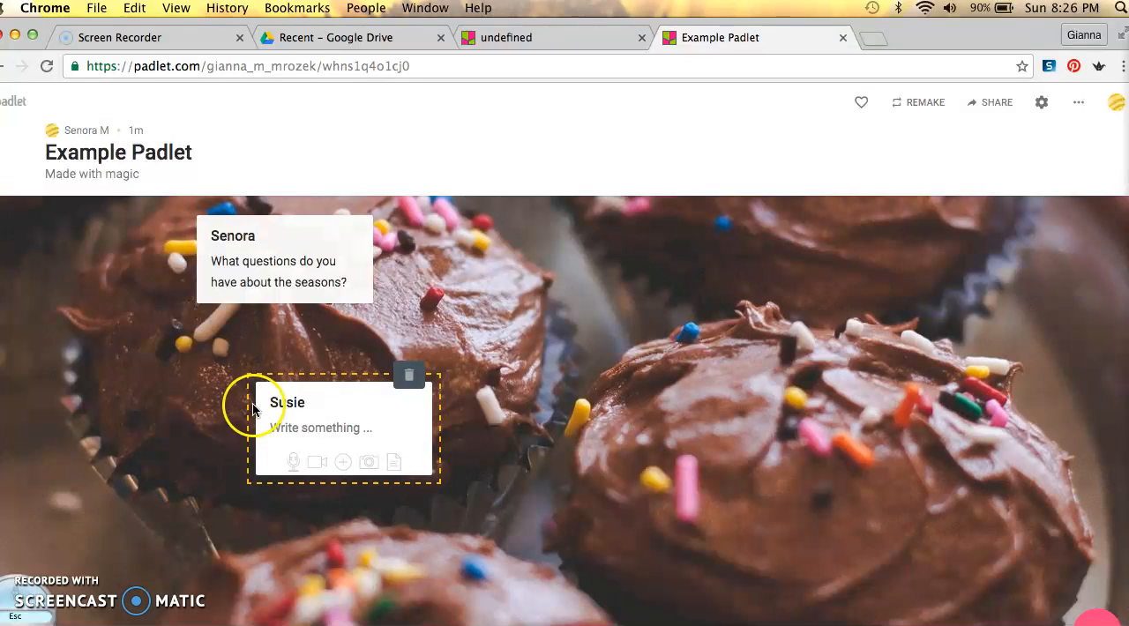
pyautogui.click(315, 428)
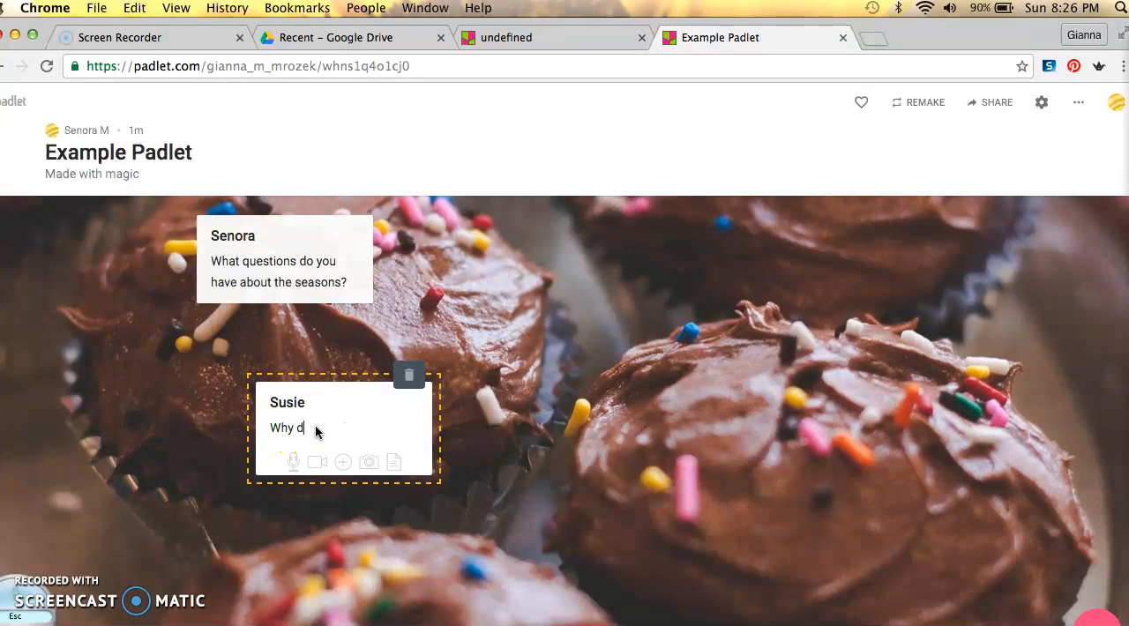
pyautogui.write('Why do leave change color in Fall')
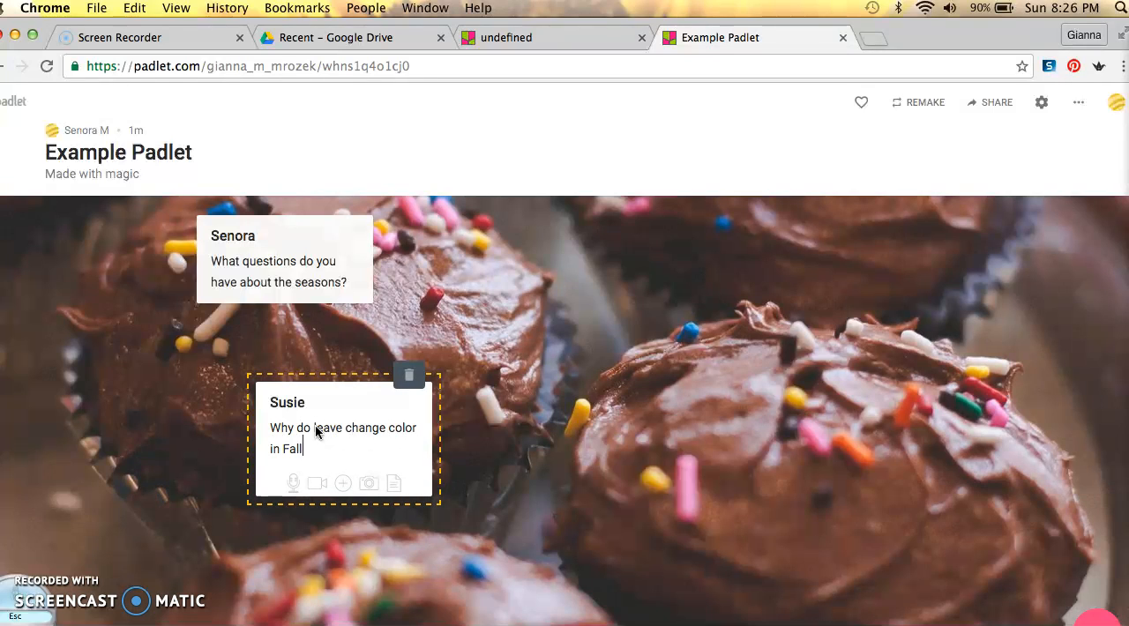
pyautogui.click(475, 370)
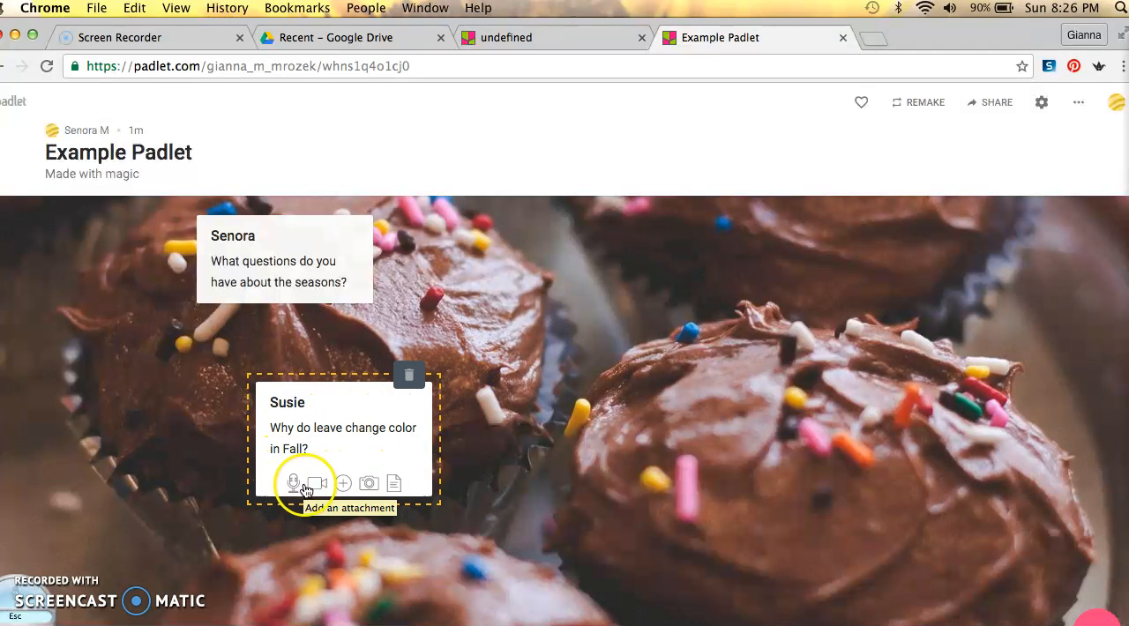
pyautogui.click(342, 484)
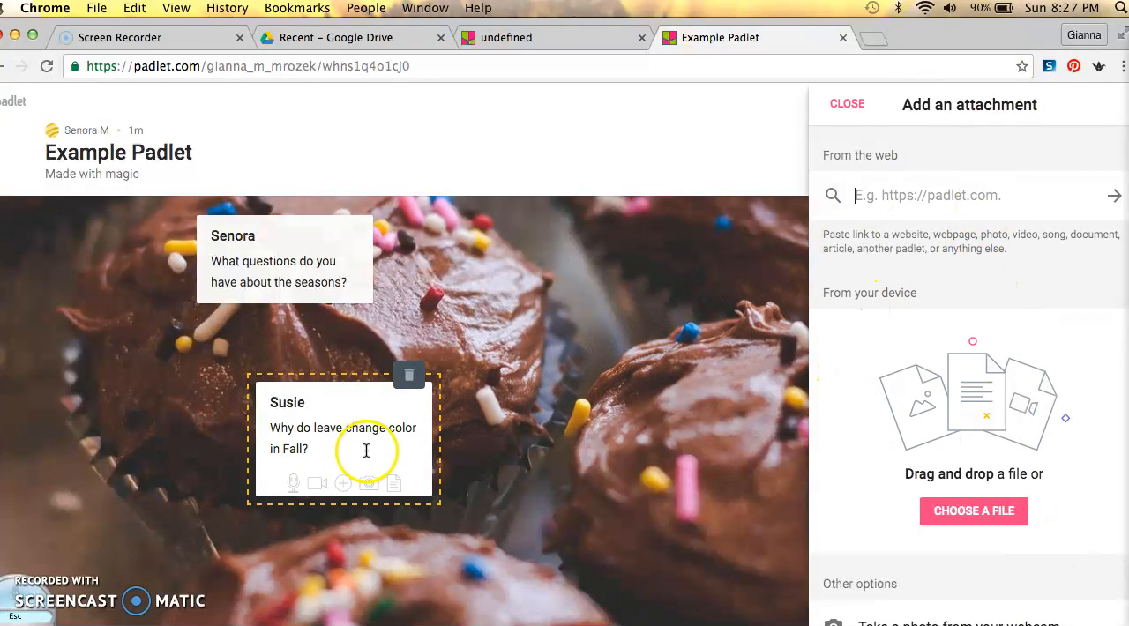
pyautogui.click(895, 185)
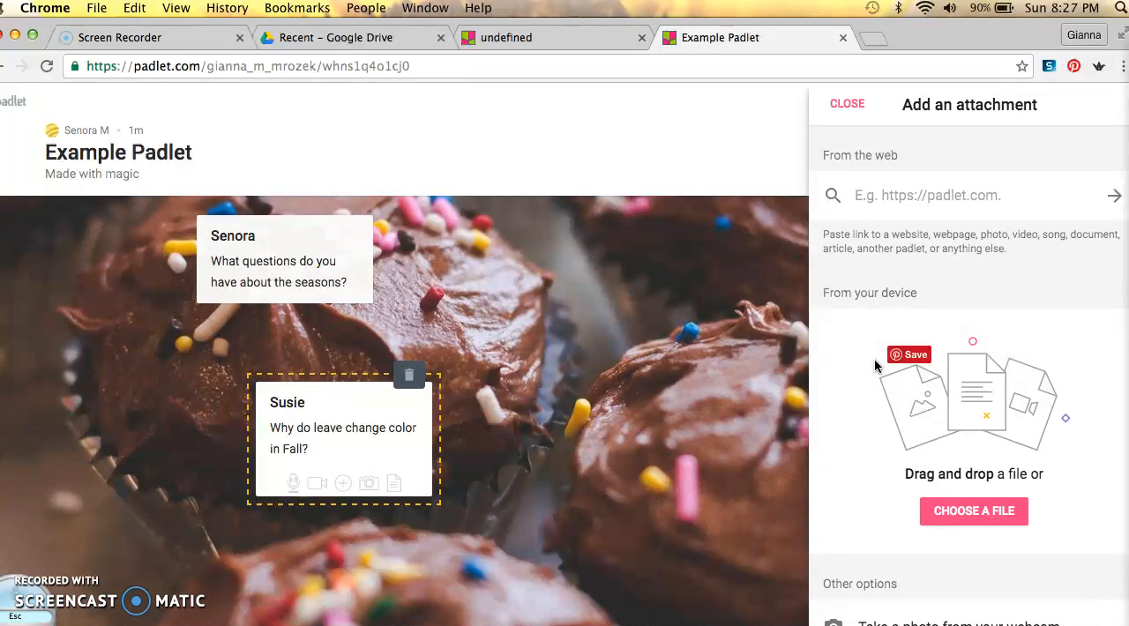
pyautogui.click(789, 250)
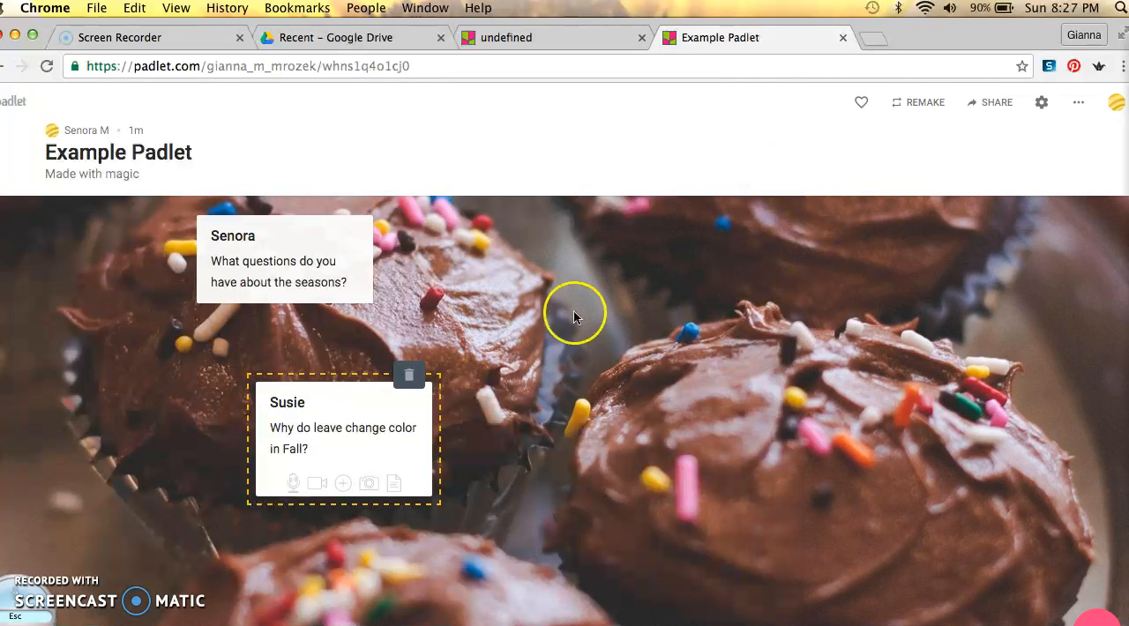
# Attach the copied YouTube link for the video "Why Do Leaves Change Color in Fall?" to the student's post
pyautogui.click(343, 484)
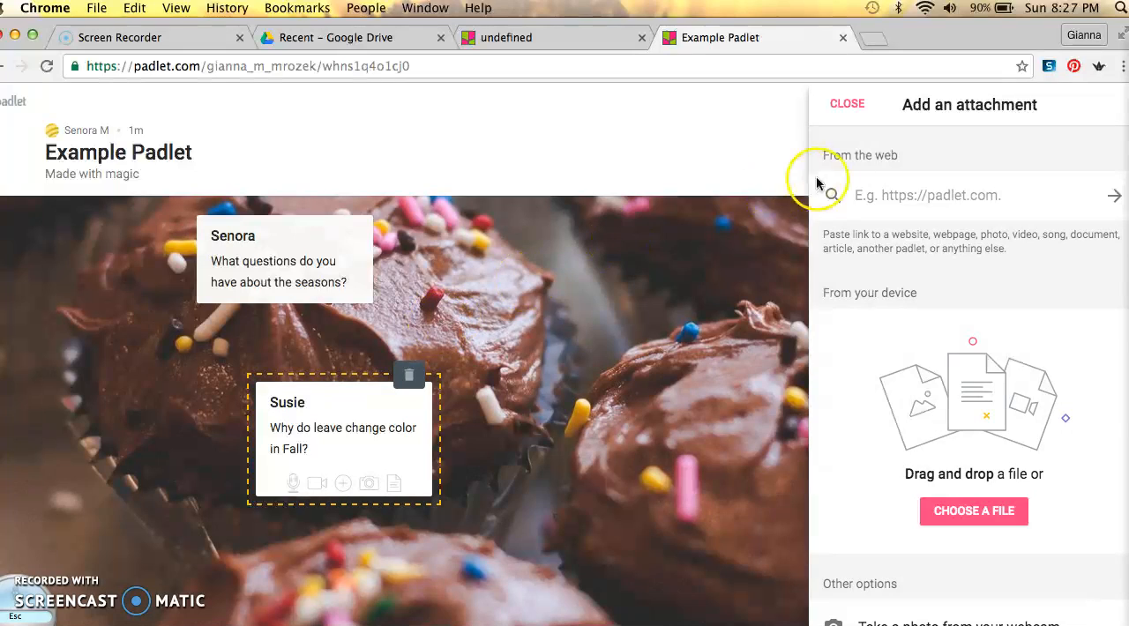
pyautogui.click(937, 195)
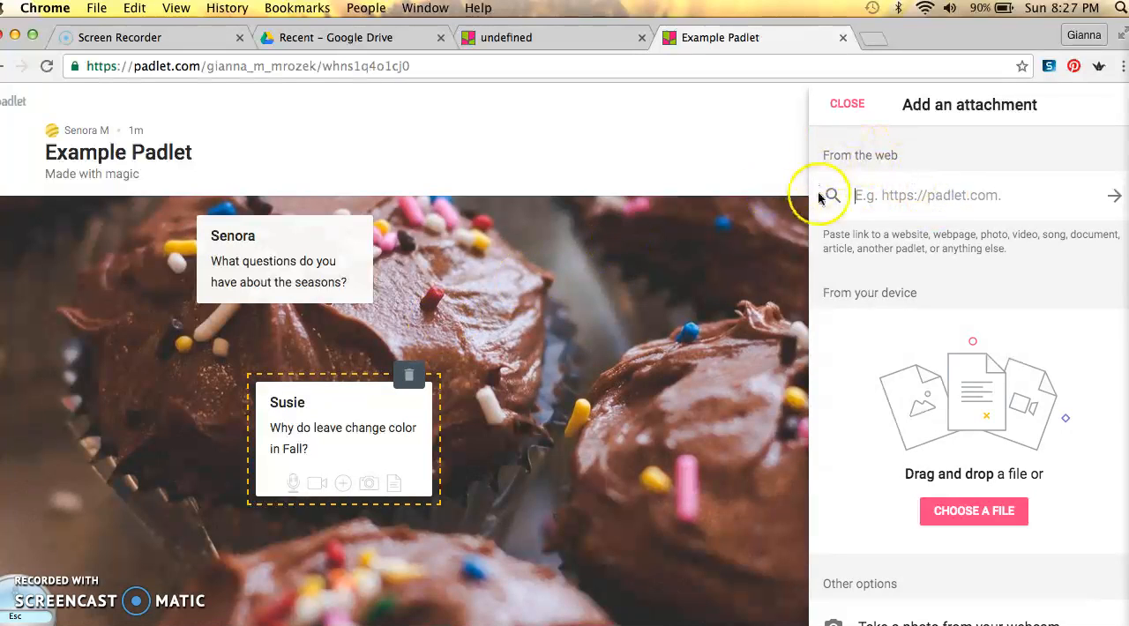
pyautogui.write('https://www.youtube.com/watch?v=s7qTx2l7bvo')
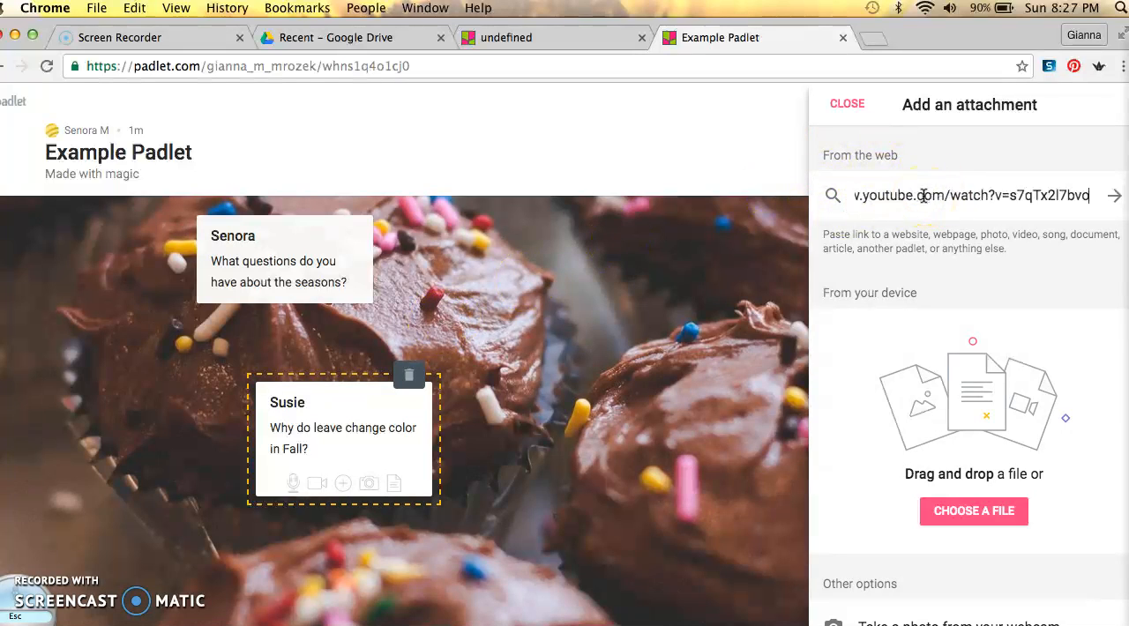
pyautogui.click(1115, 196)
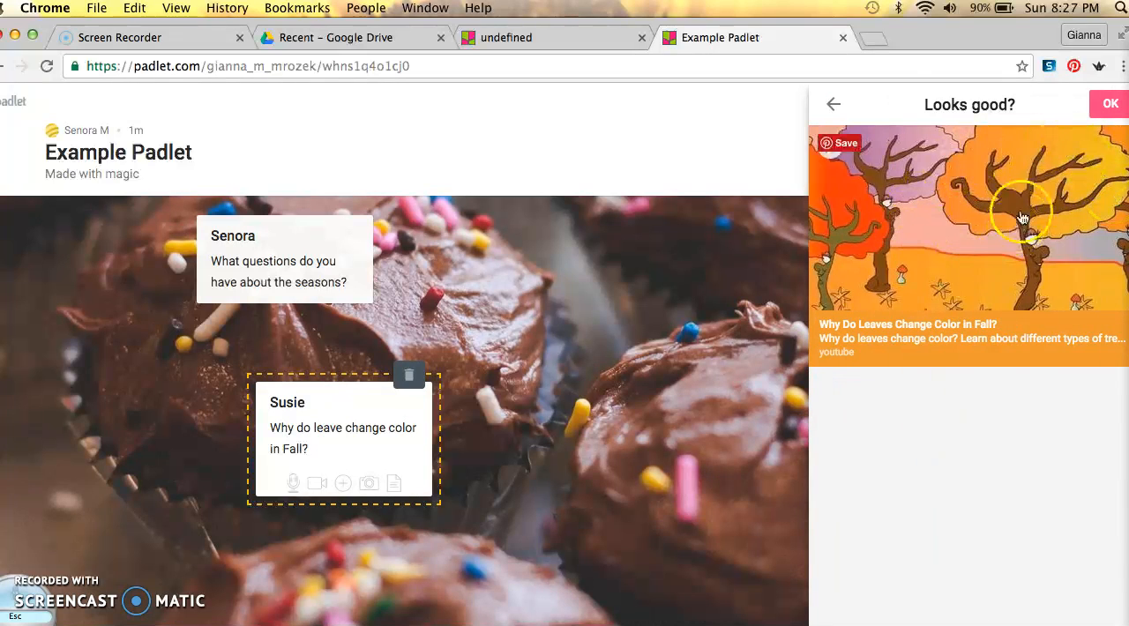
pyautogui.click(1105, 107)
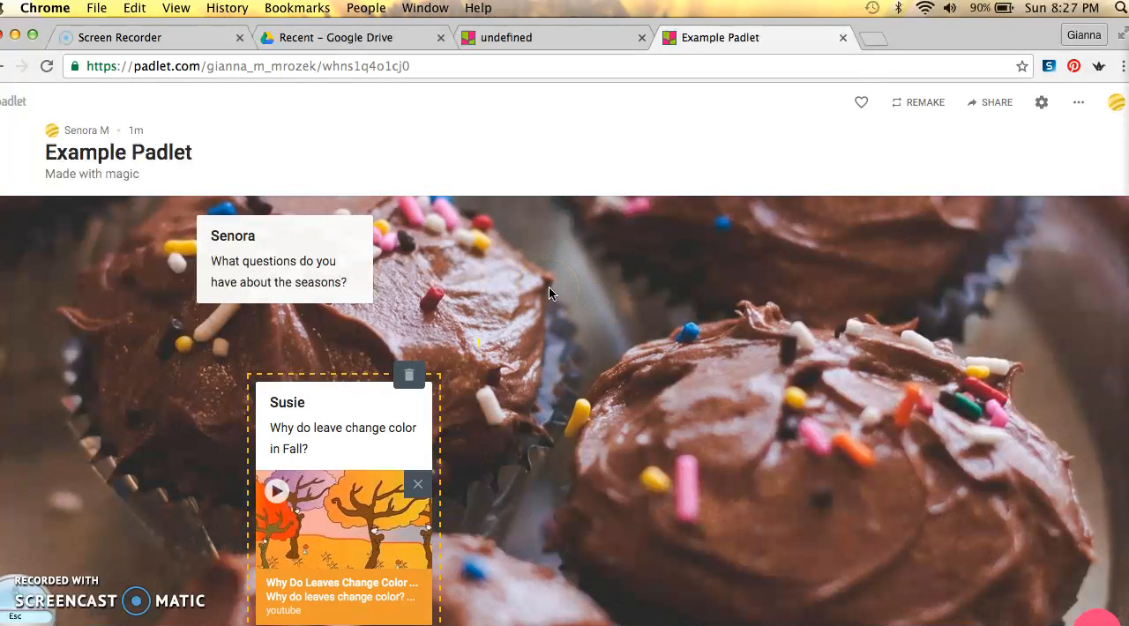
# Move the browser window aside to reveal the desktop files and upload IMG_9331.jpg onto the padlet as a new post
pyautogui.click(924, 27)
pyautogui.moveTo(923, 28); pyautogui.dragTo(812, 45)
pyautogui.click(1094, 437)
pyautogui.moveTo(1094, 437); pyautogui.dragTo(672, 378)
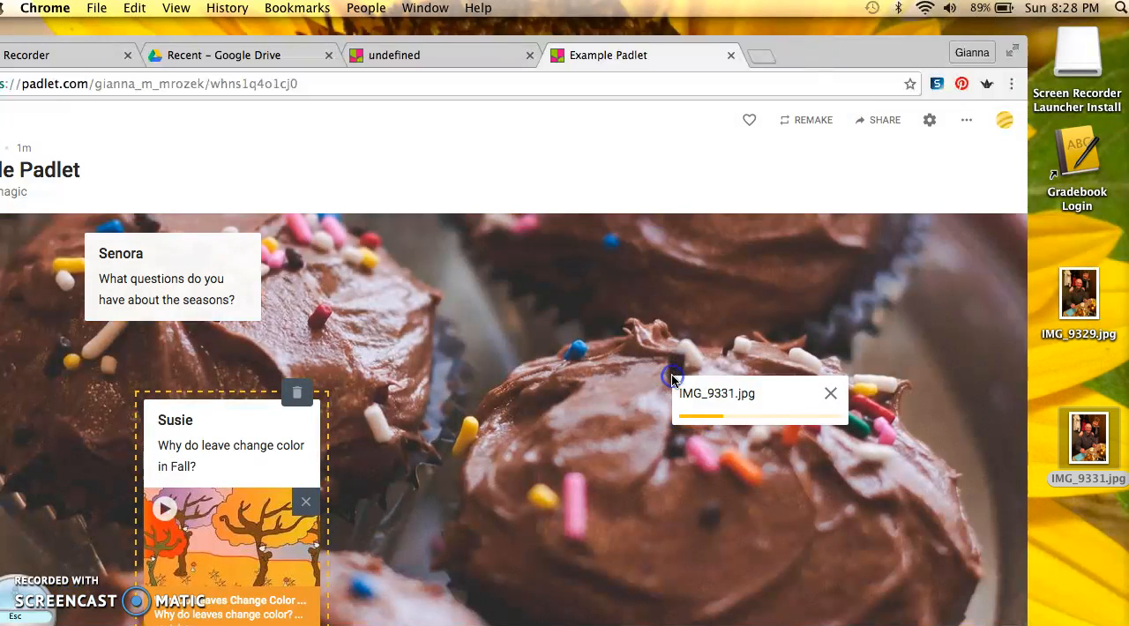
# Move the browser window back over the desktop and set the secret padlet's link access to Can moderate in its sharing settings
pyautogui.click(781, 55)
pyautogui.moveTo(780, 55); pyautogui.dragTo(883, 37)
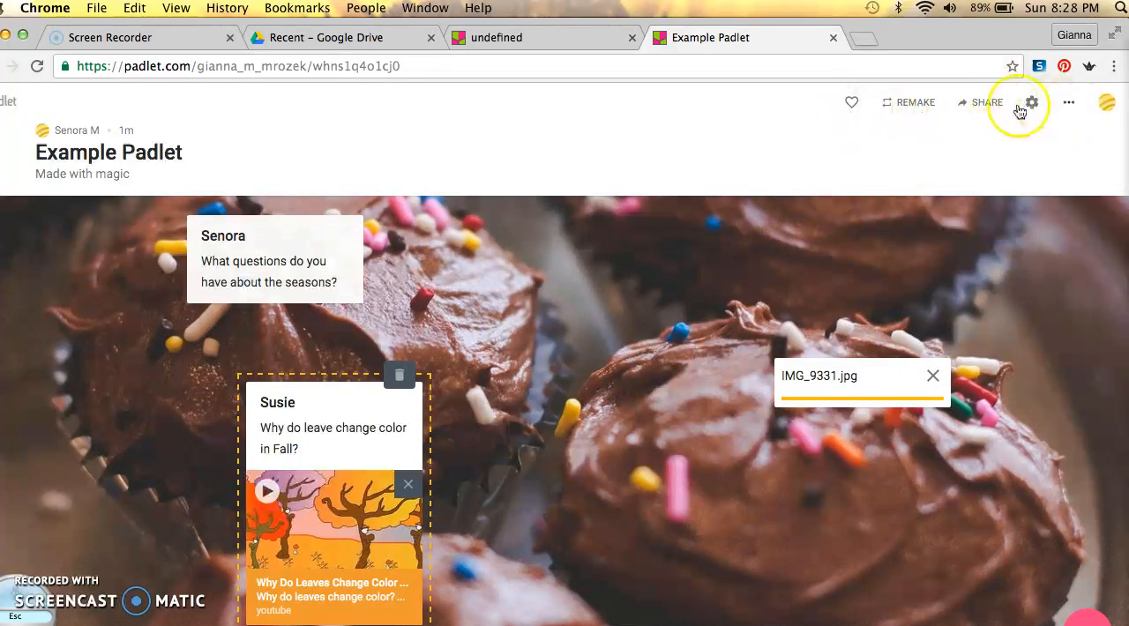
pyautogui.click(977, 102)
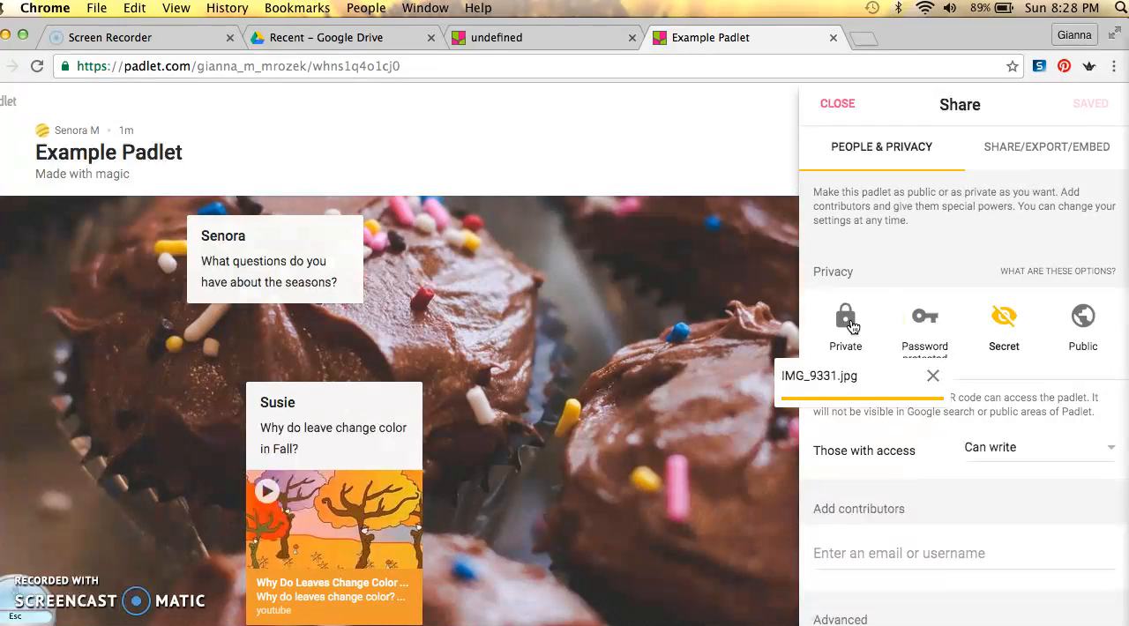
pyautogui.click(919, 326)
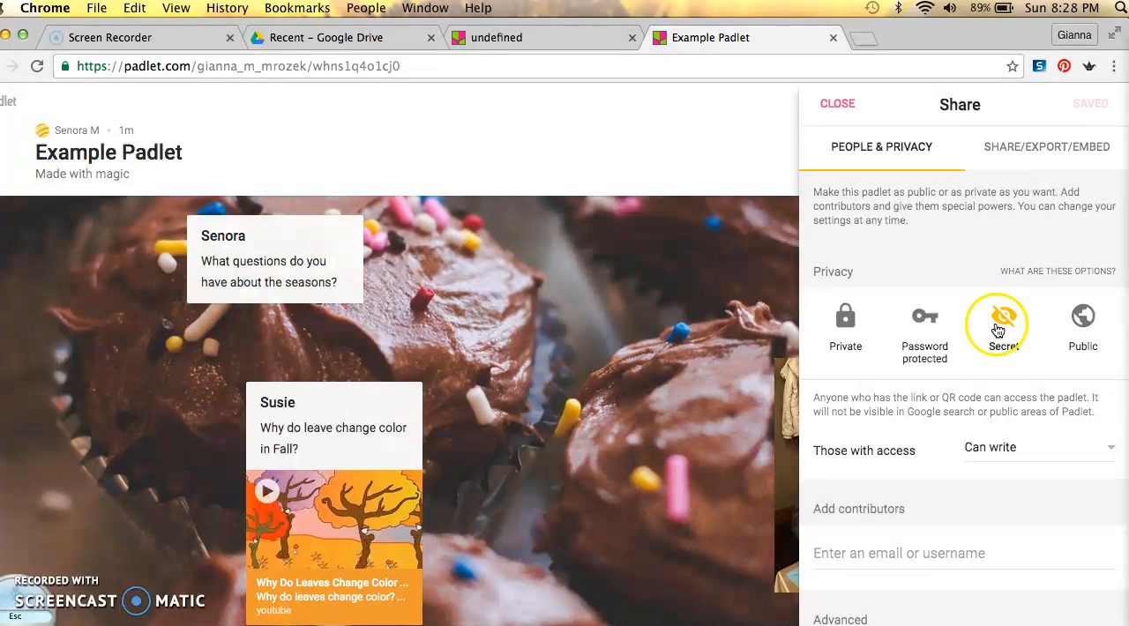
pyautogui.click(1006, 448)
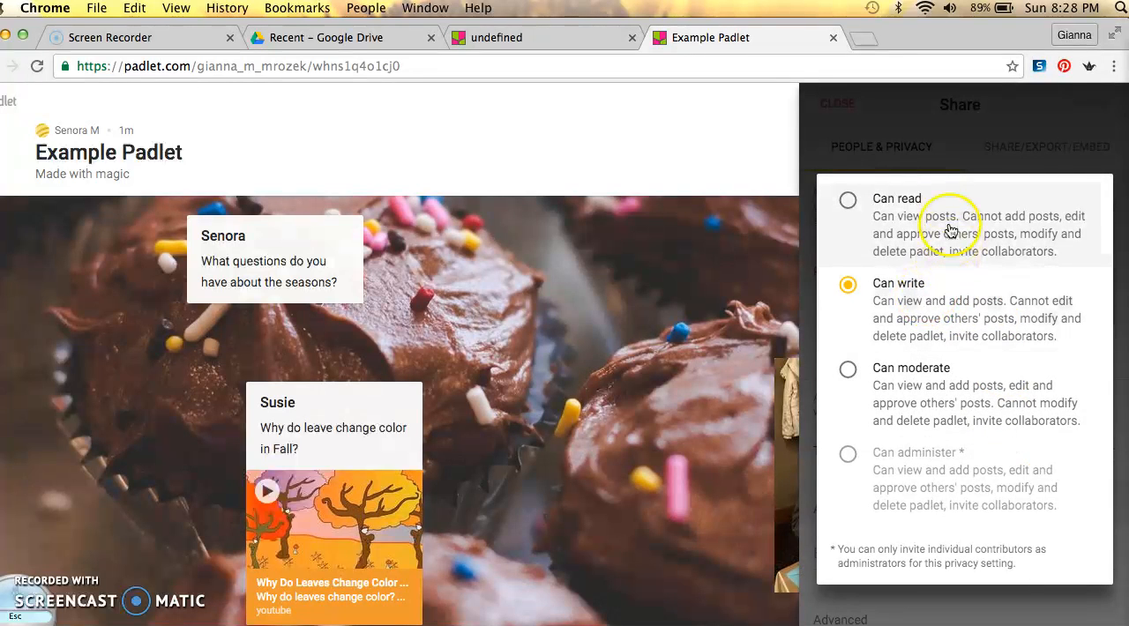
pyautogui.click(918, 426)
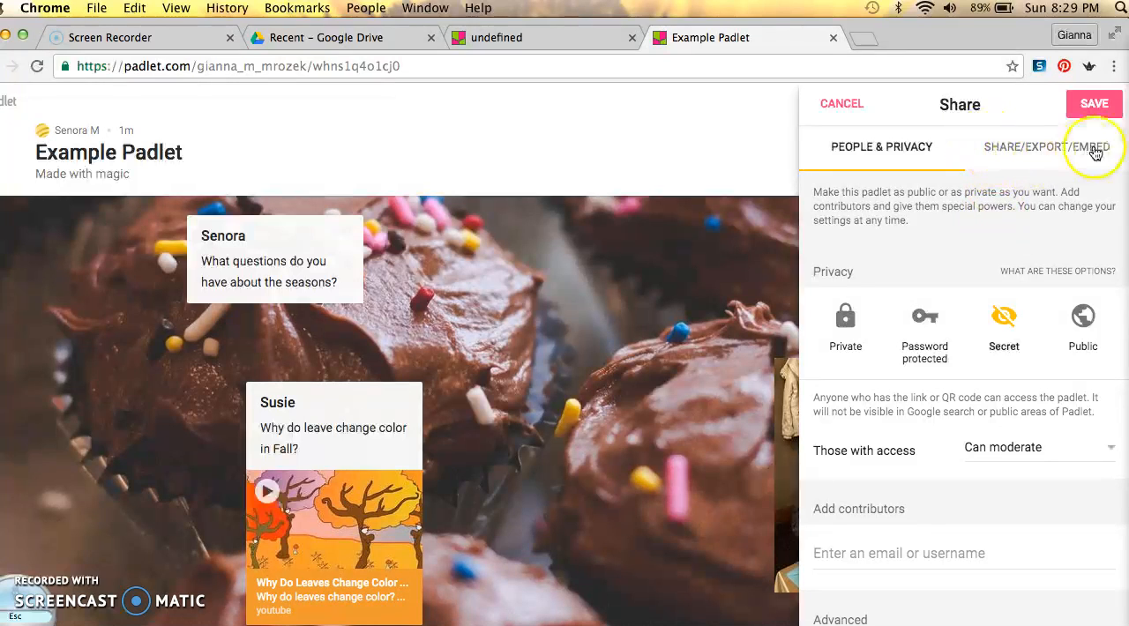
# Review the padlet's sharing options for copying its link, embedding it in a blog or website, and emailing it
pyautogui.click(1049, 155)
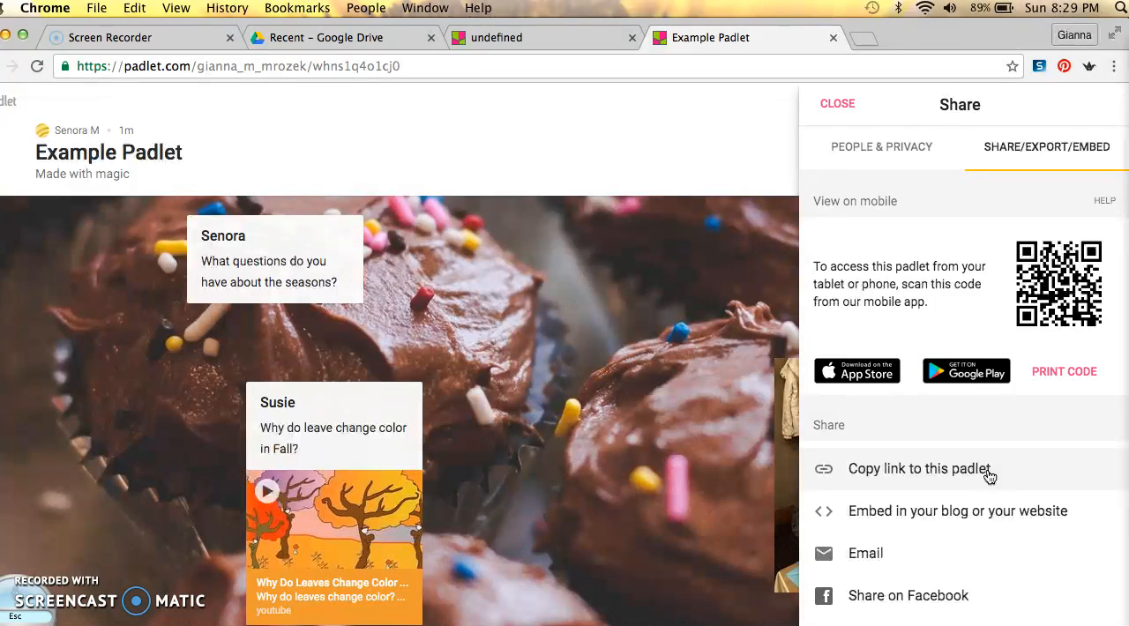
pyautogui.click(1028, 477)
pyautogui.click(1038, 502)
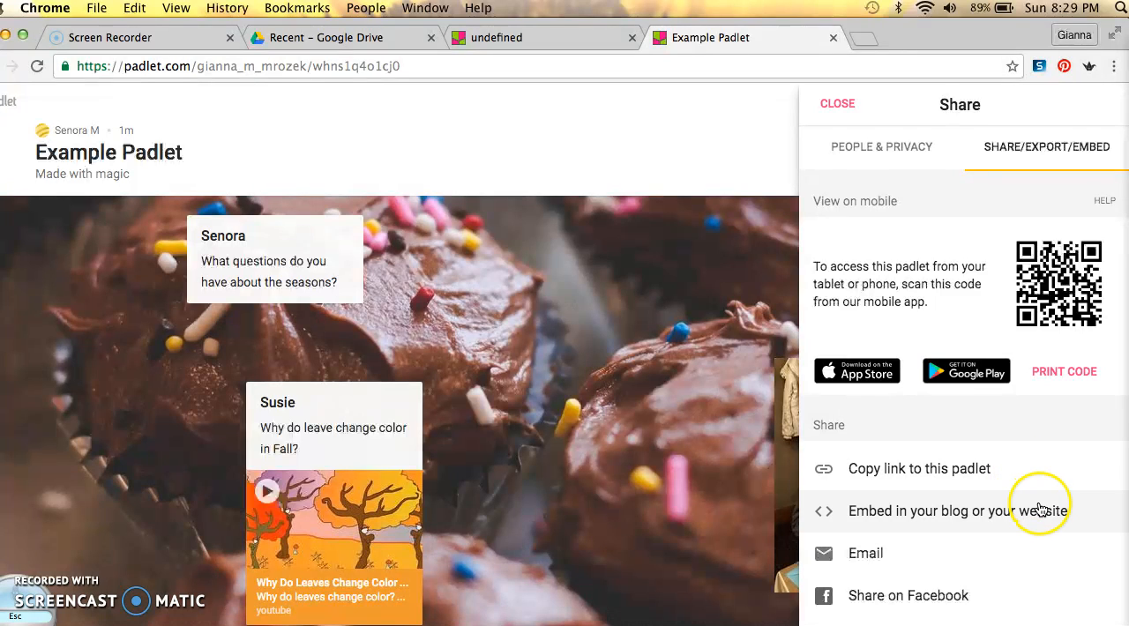
pyautogui.click(1048, 510)
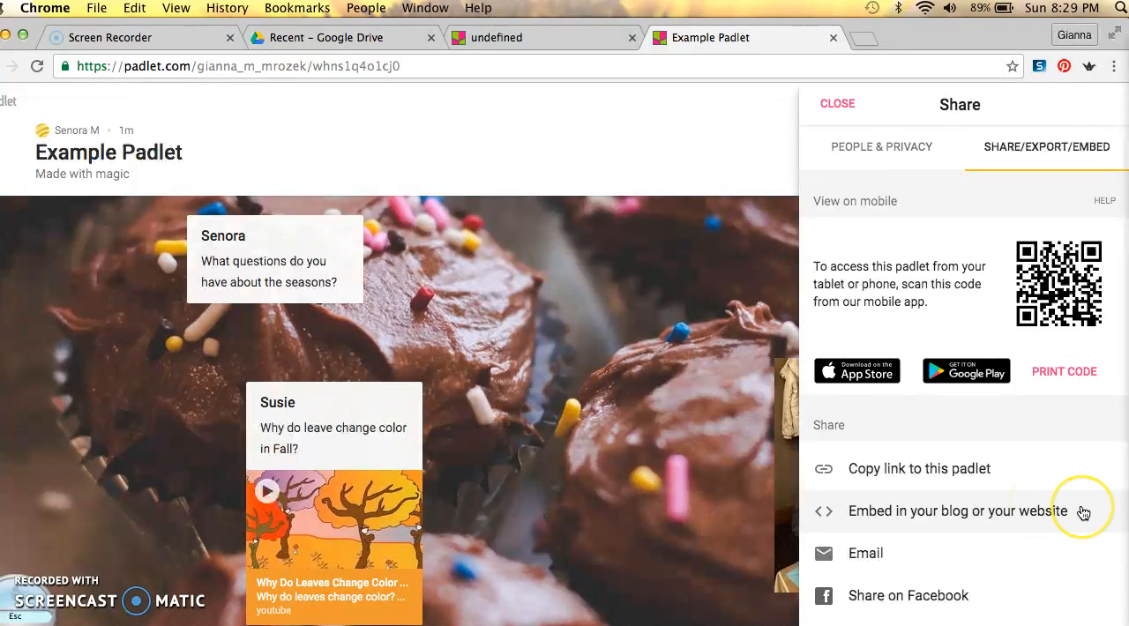
pyautogui.click(1061, 557)
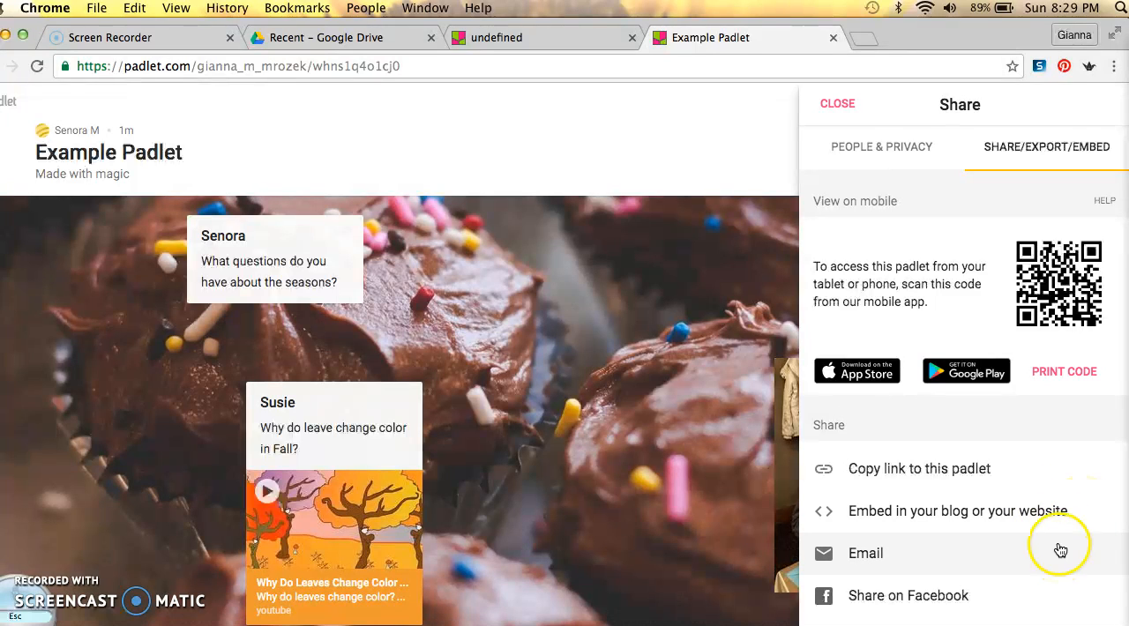
# Return to the padlet's people and privacy settings and save the changed access permission
pyautogui.click(873, 149)
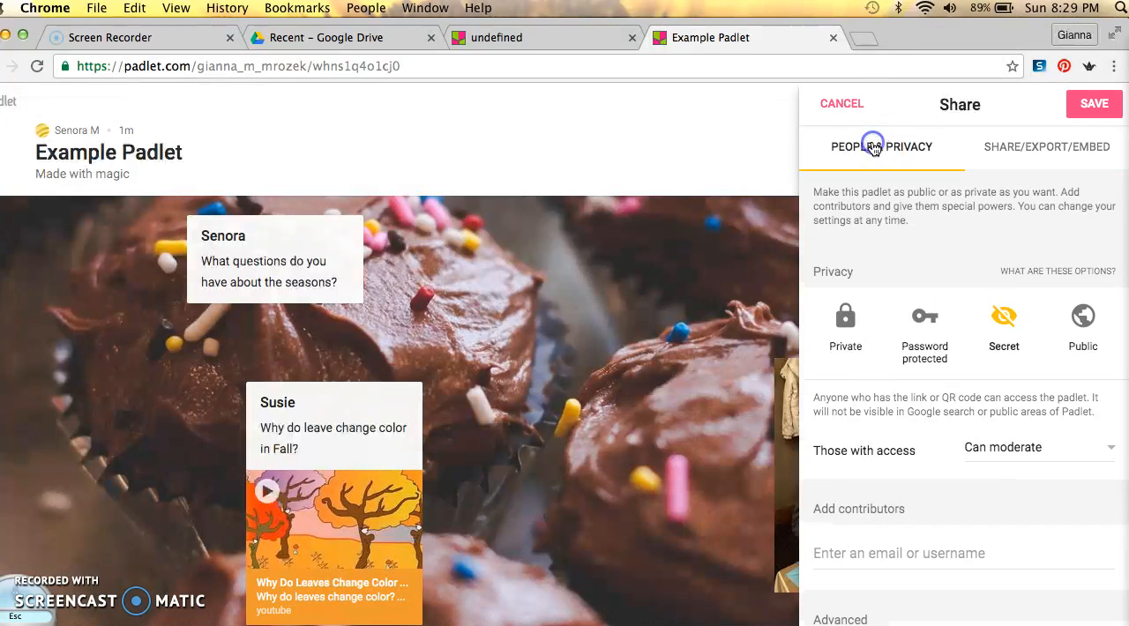
pyautogui.click(1086, 106)
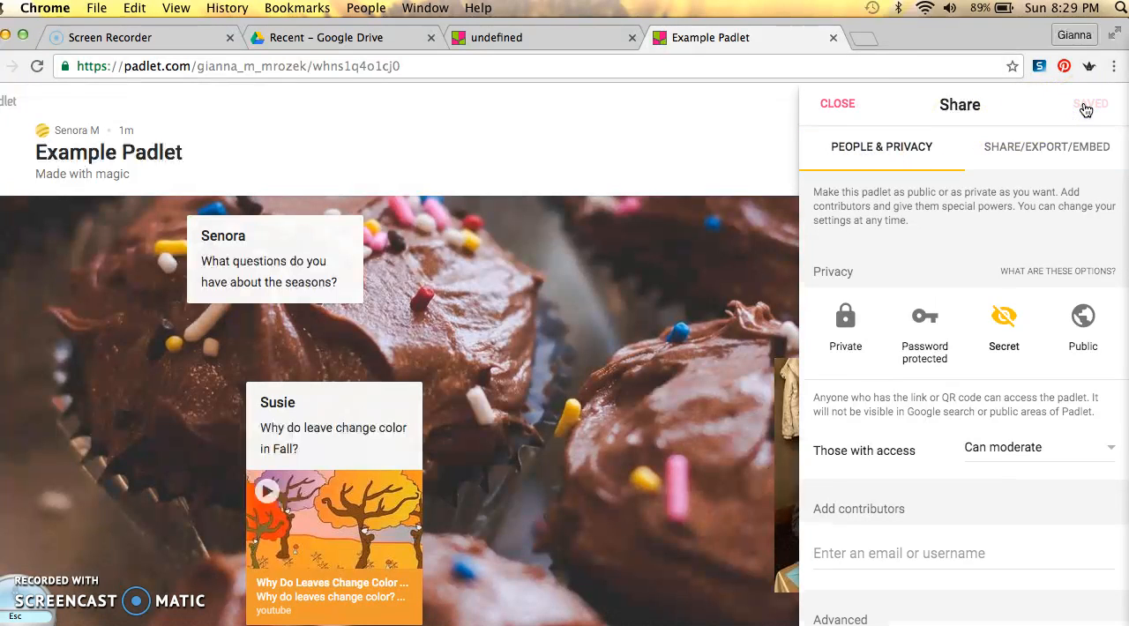
pyautogui.click(702, 128)
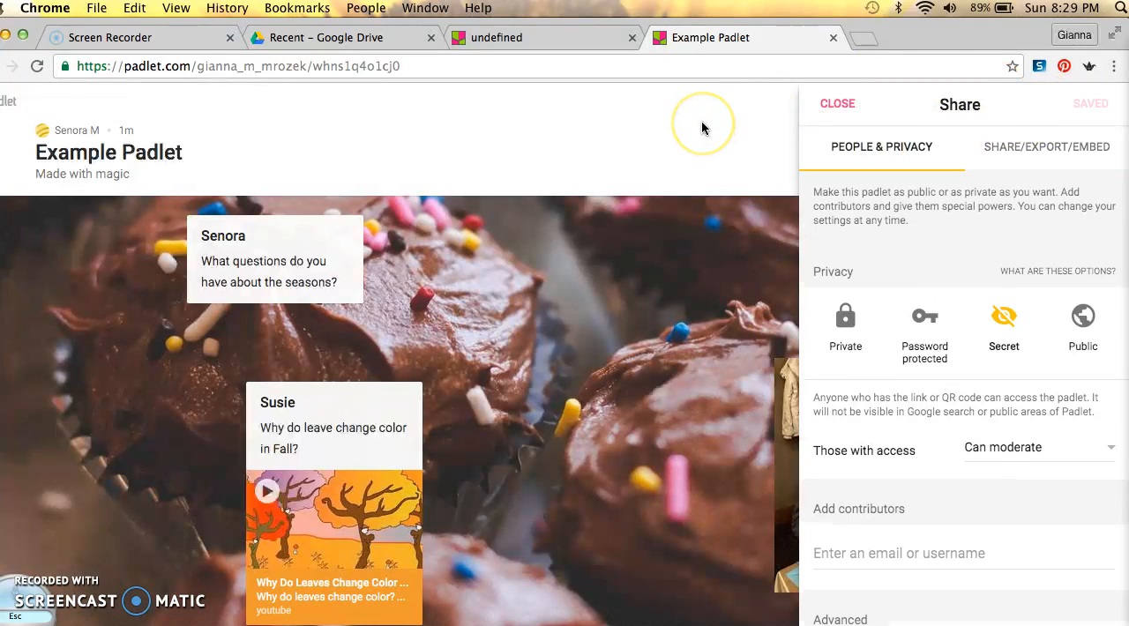